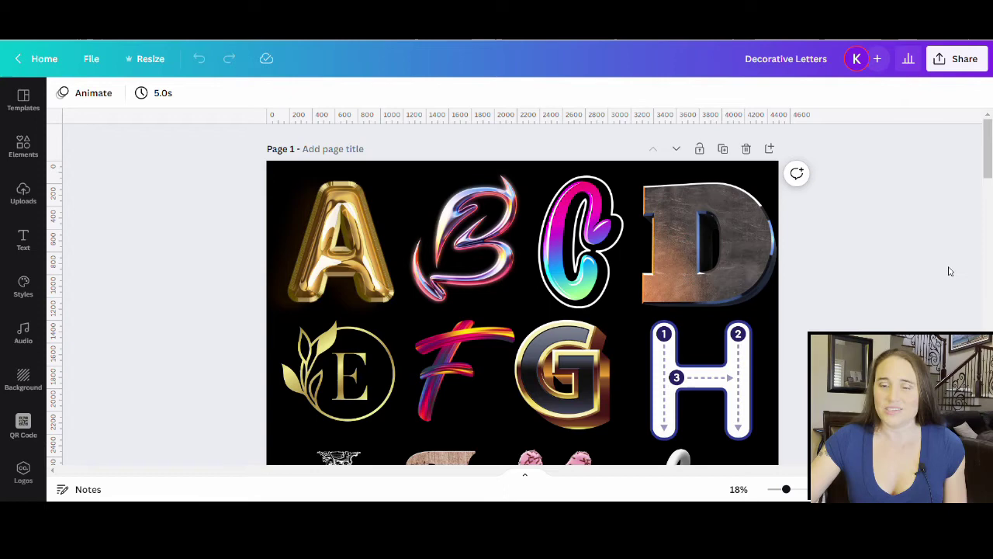
Resize the rusty metal letter D to fit the top-right grid cell above H.
scroll(915, 246, down, 2)
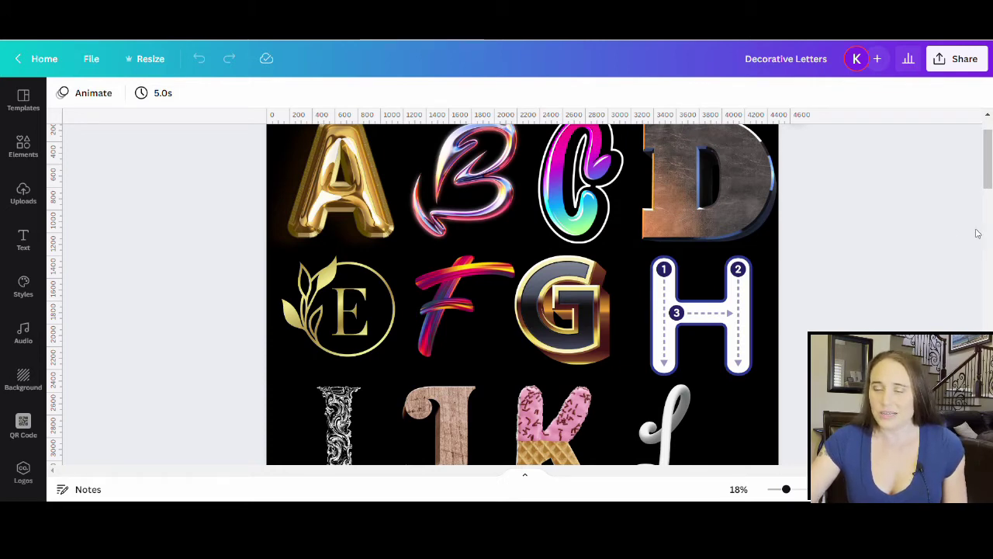
click(748, 203)
drag(776, 241, 715, 211)
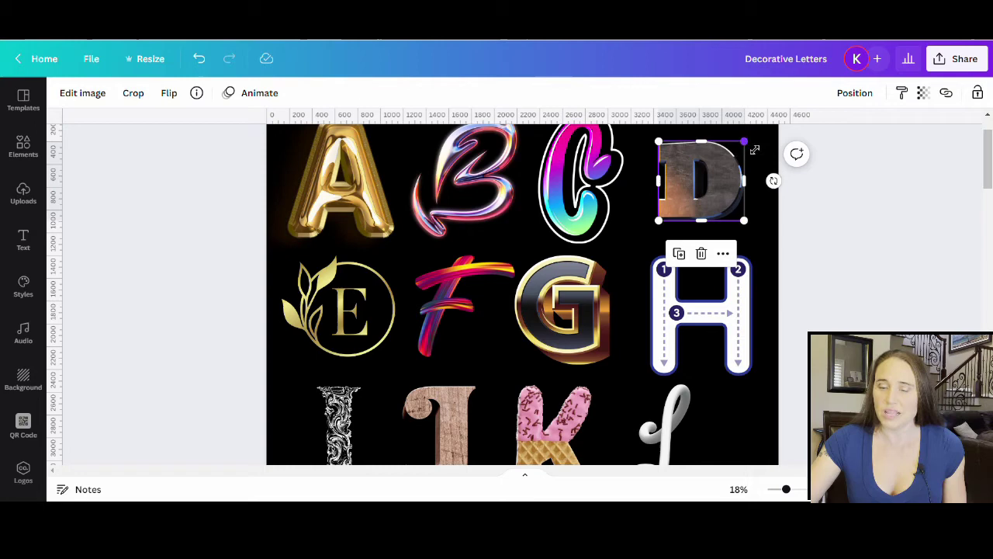
drag(744, 142, 770, 138)
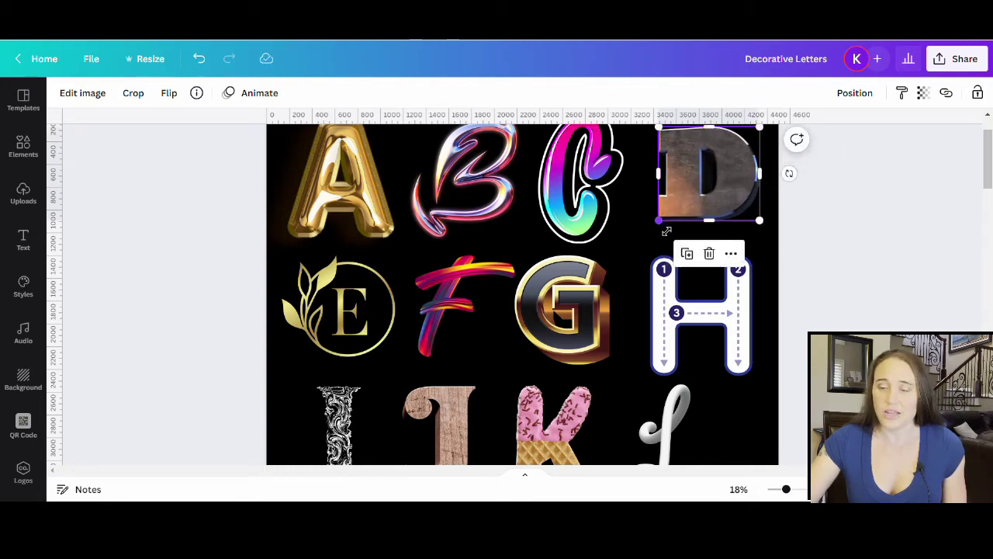
drag(659, 221, 648, 245)
click(842, 235)
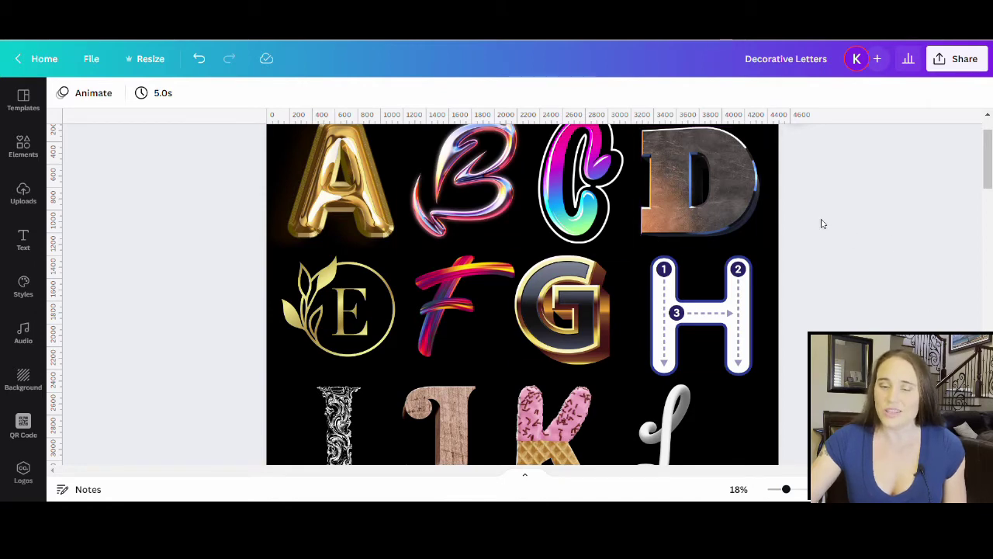
Scroll past letter rows I–L and M–P to Page 2 showing Q through W.
scroll(925, 245, up, 2)
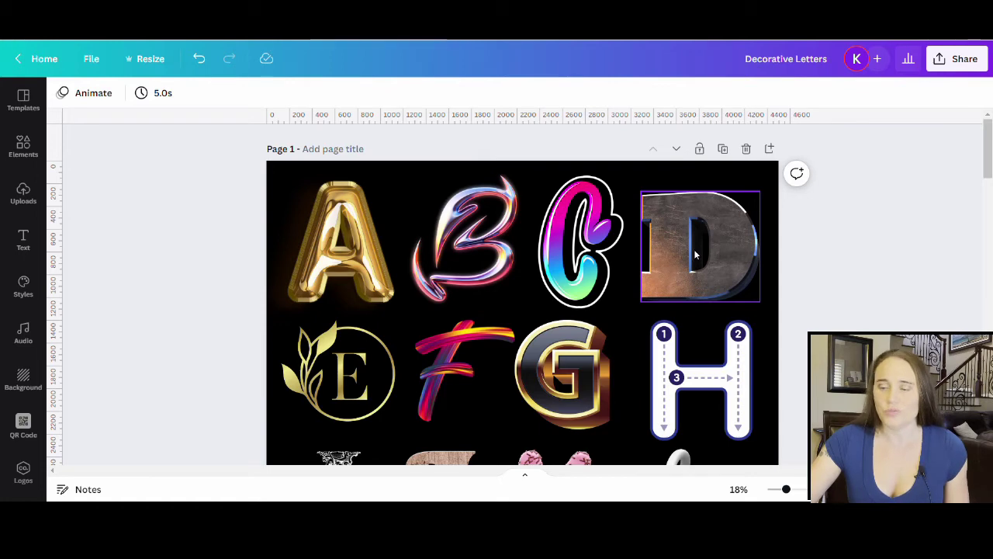
scroll(912, 240, down, 3)
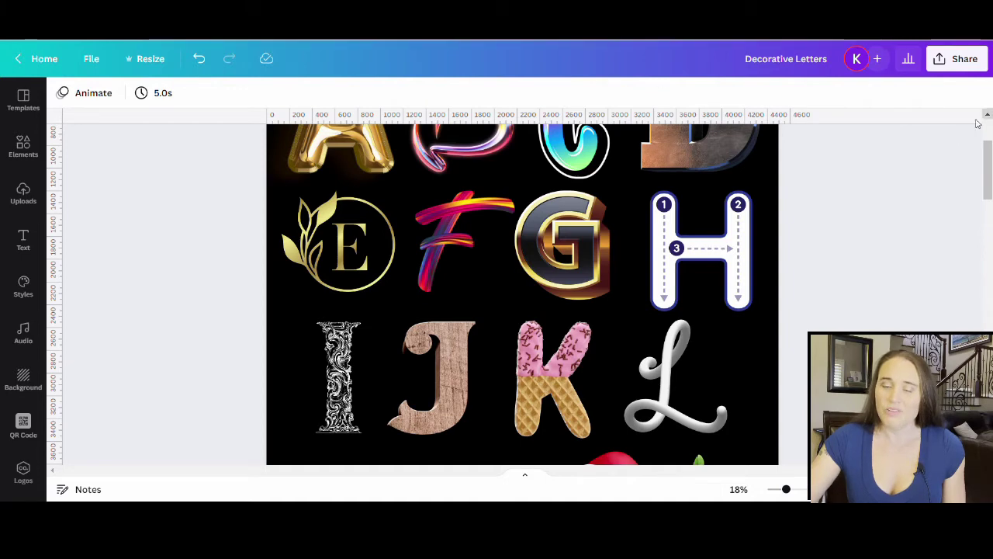
scroll(136, 167, down, 1)
scroll(137, 167, down, 2)
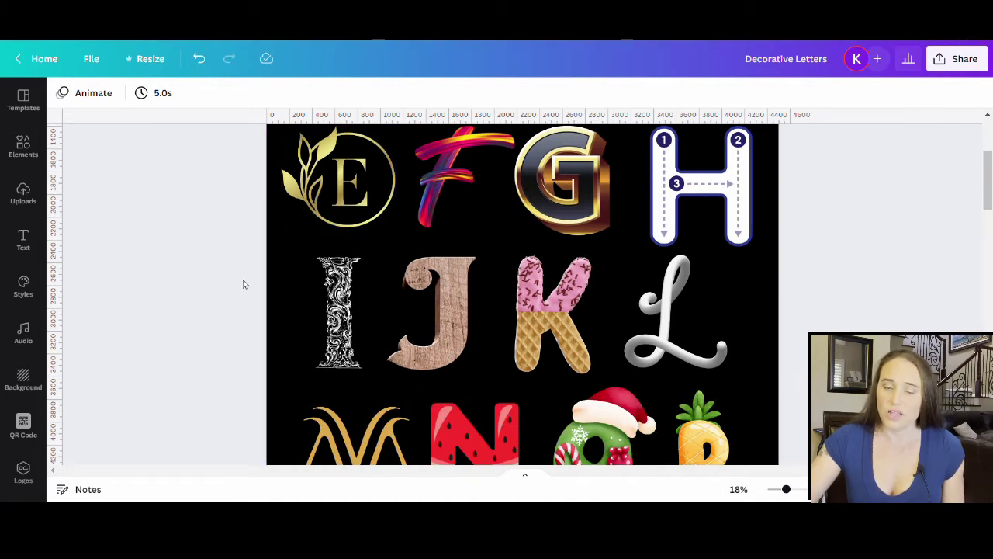
scroll(160, 271, down, 2)
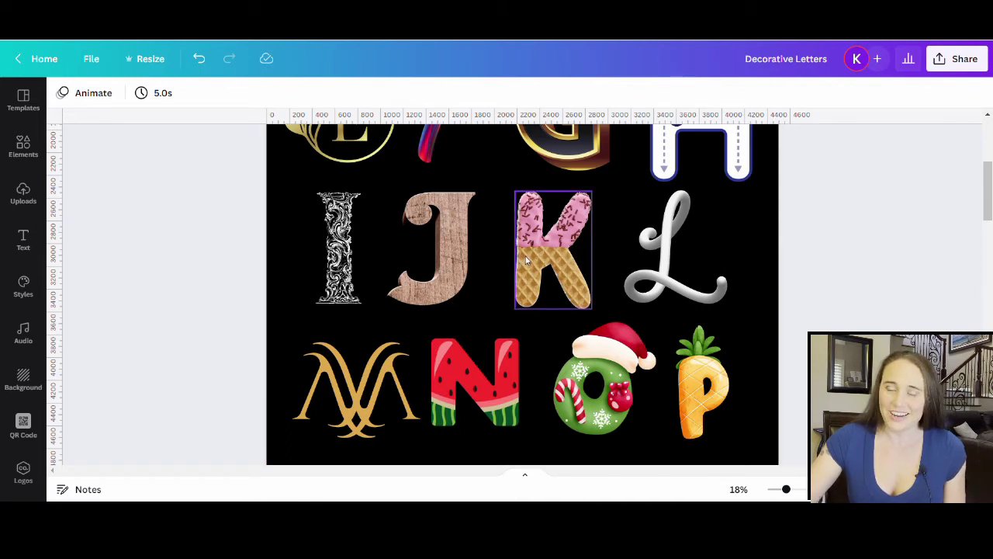
scroll(849, 246, down, 1)
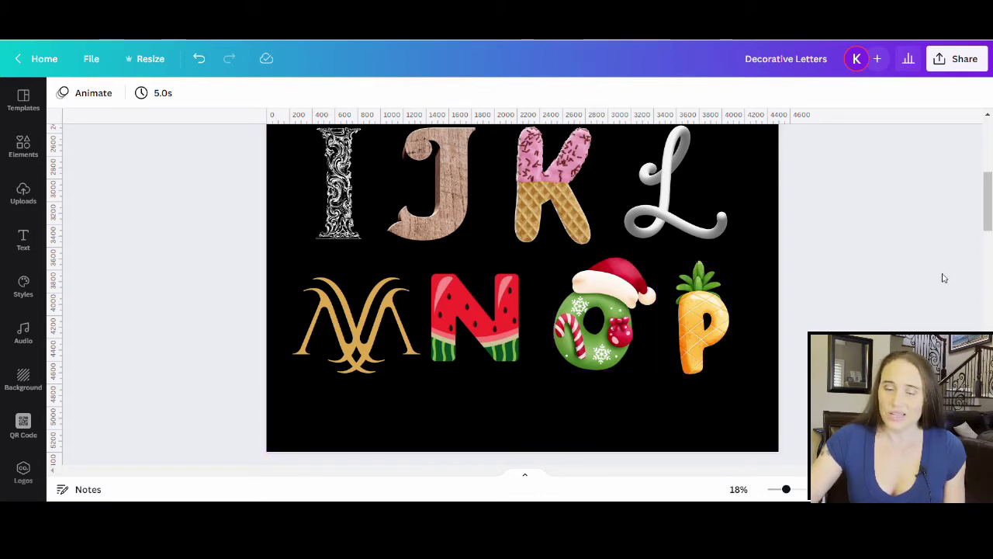
scroll(943, 278, down, 5)
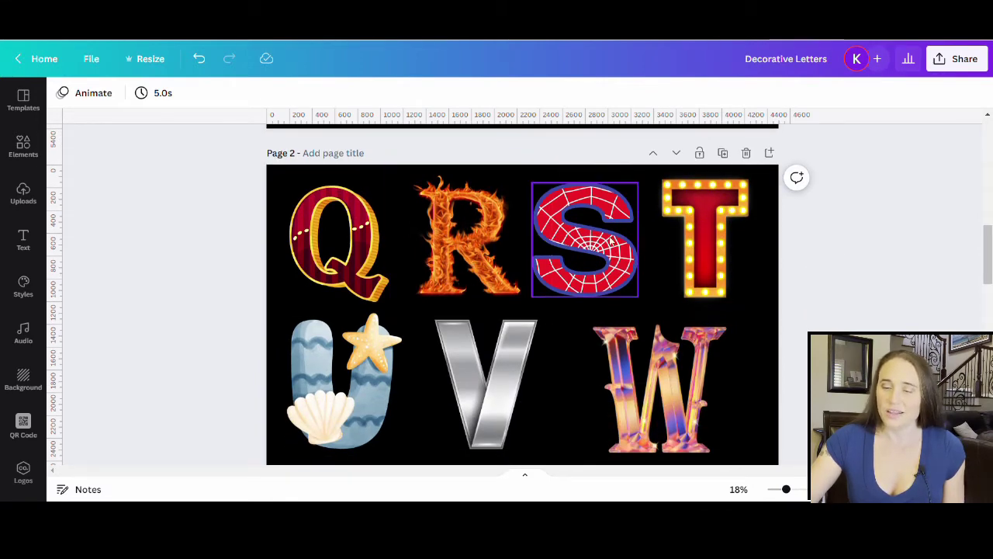
Scroll down to Page 2's X, Y, Z row, then back up to Page 1's title.
scroll(748, 239, down, 1)
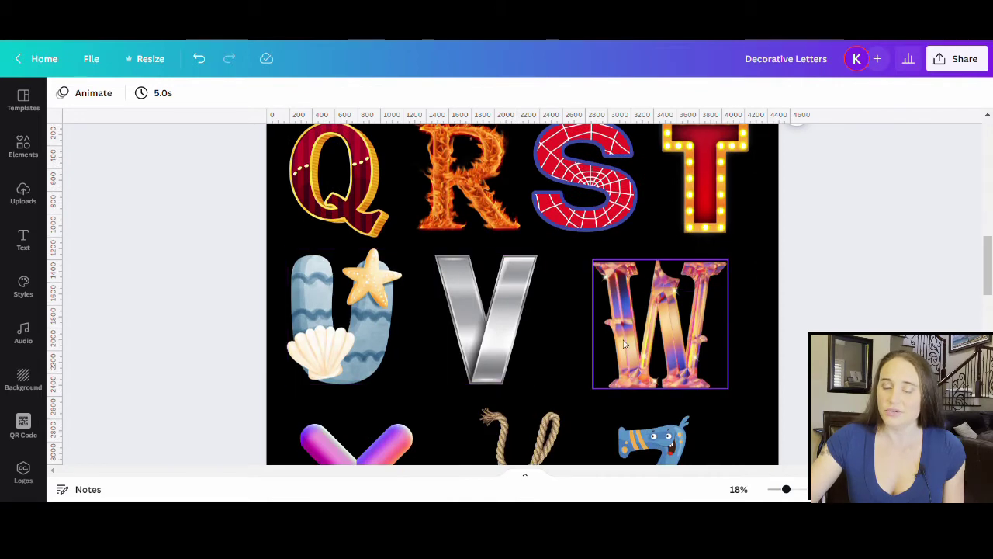
scroll(683, 310, down, 2)
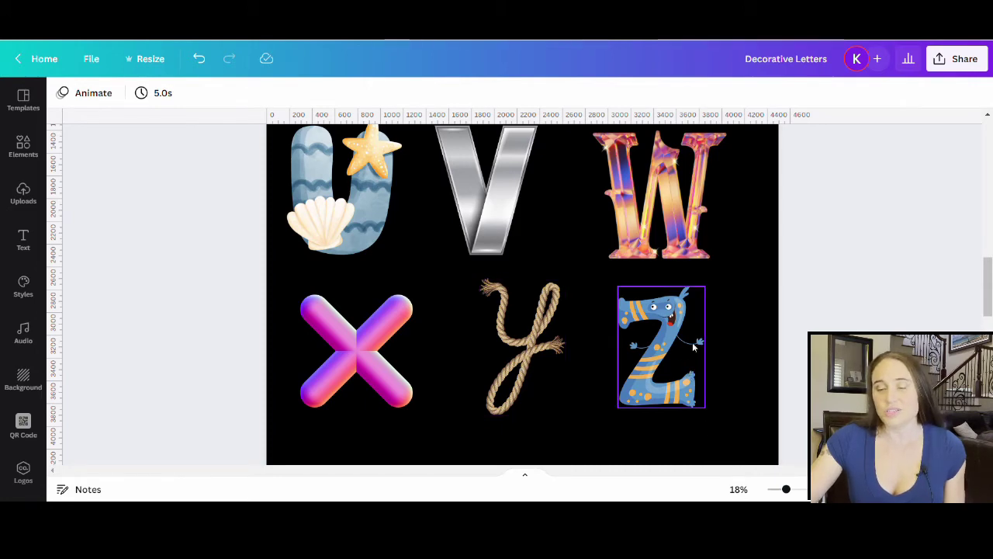
scroll(690, 365, up, 1)
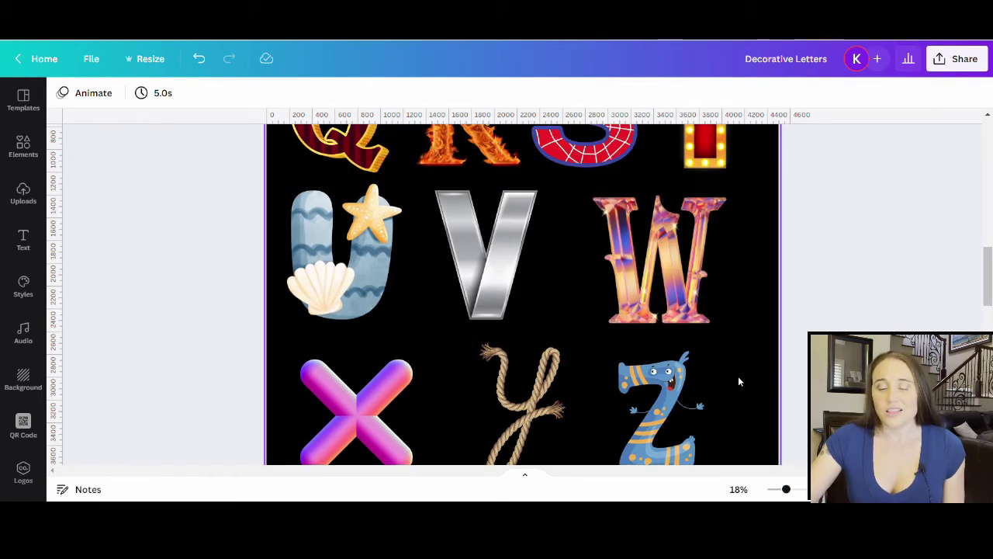
scroll(738, 376, up, 10)
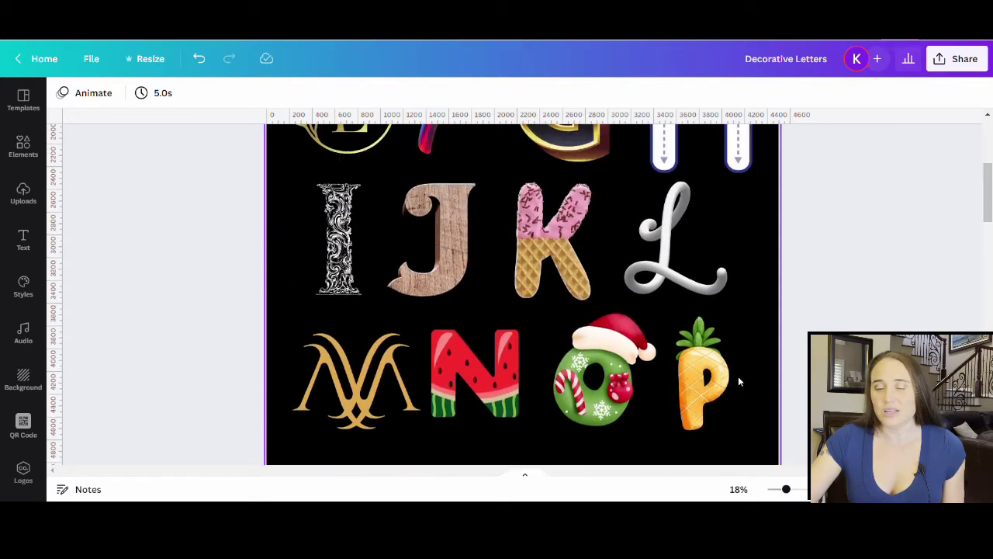
scroll(738, 375, up, 3)
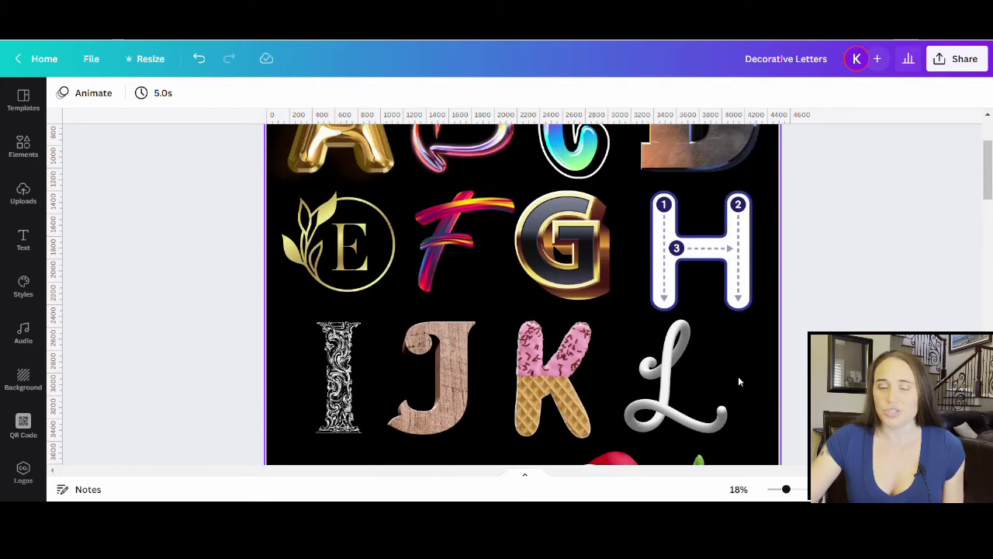
scroll(738, 381, up, 5)
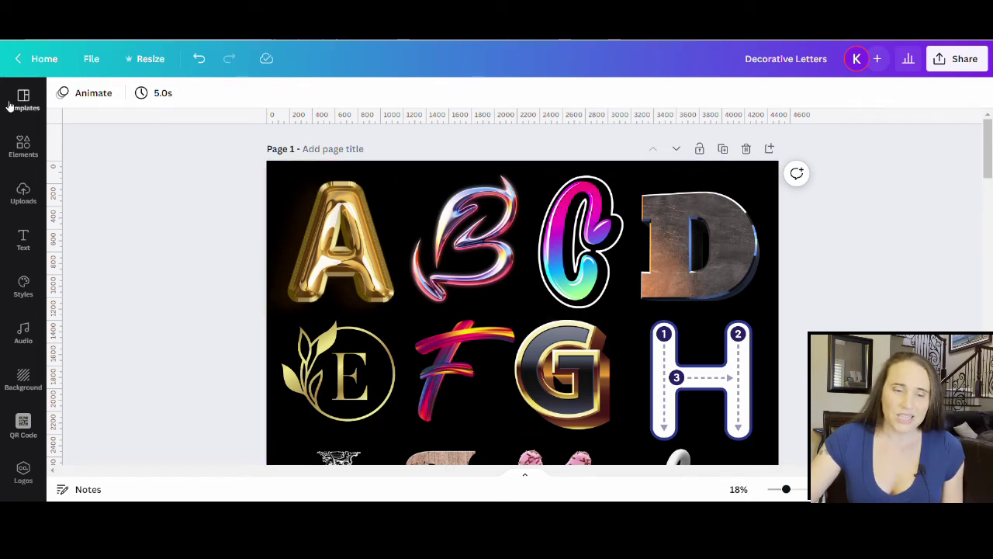
click(22, 148)
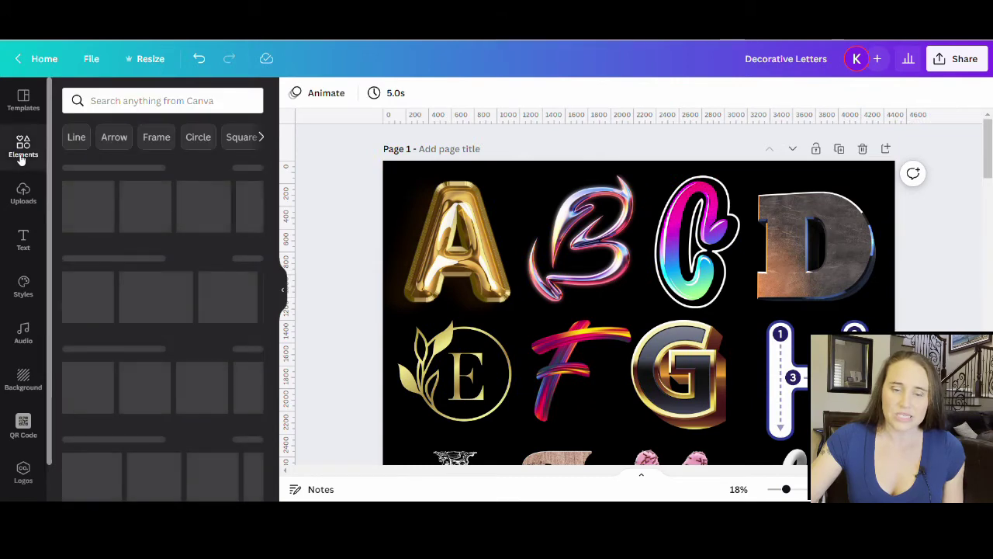
click(148, 102)
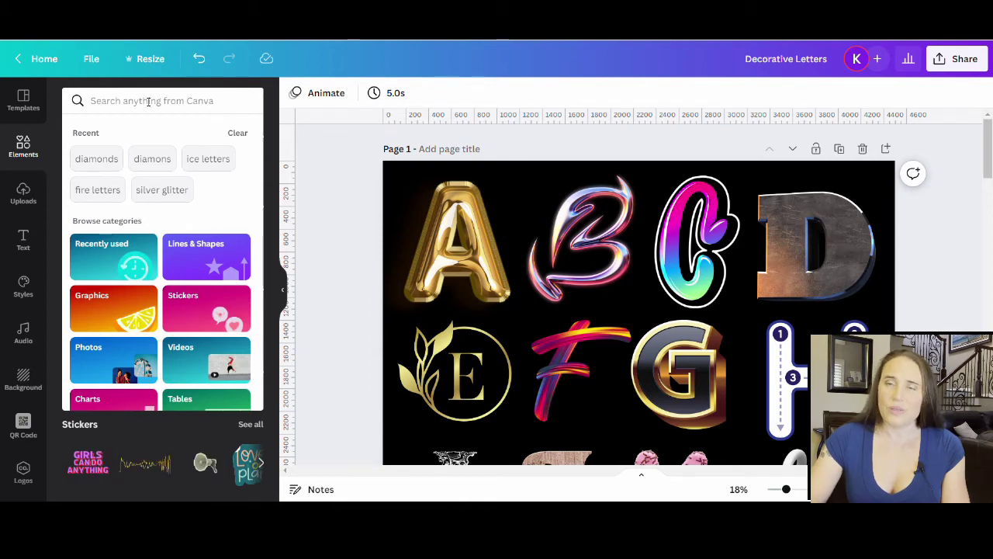
text(l)
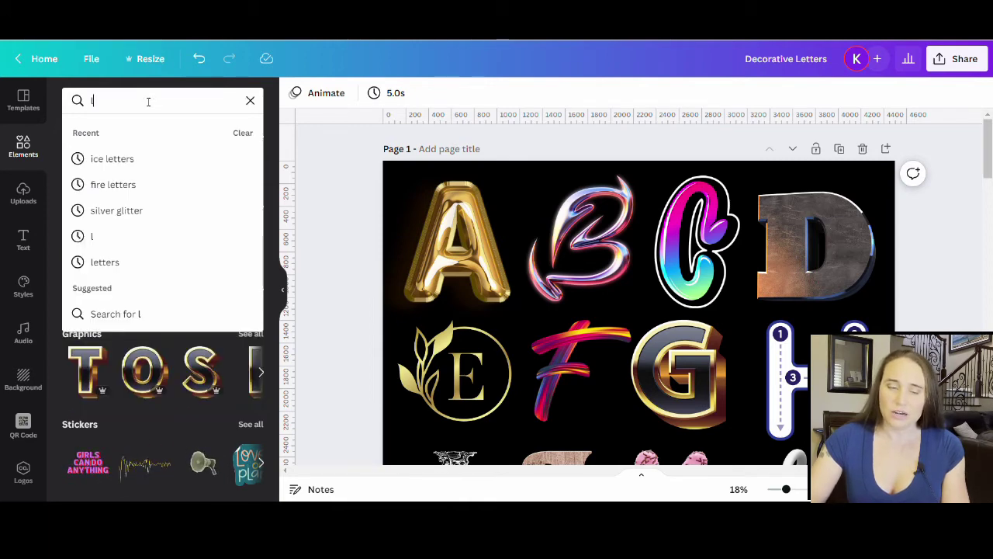
text(etters)
key(Return)
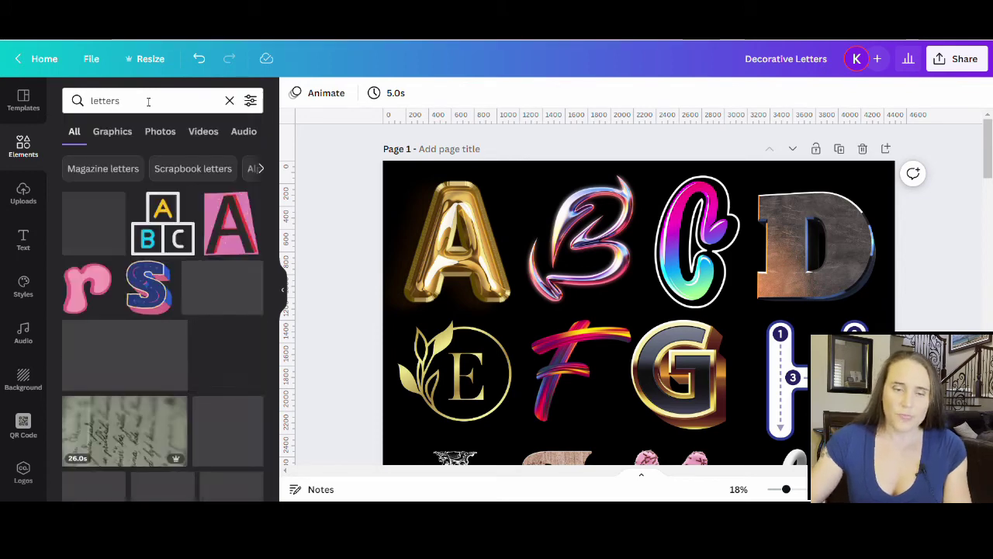
click(120, 136)
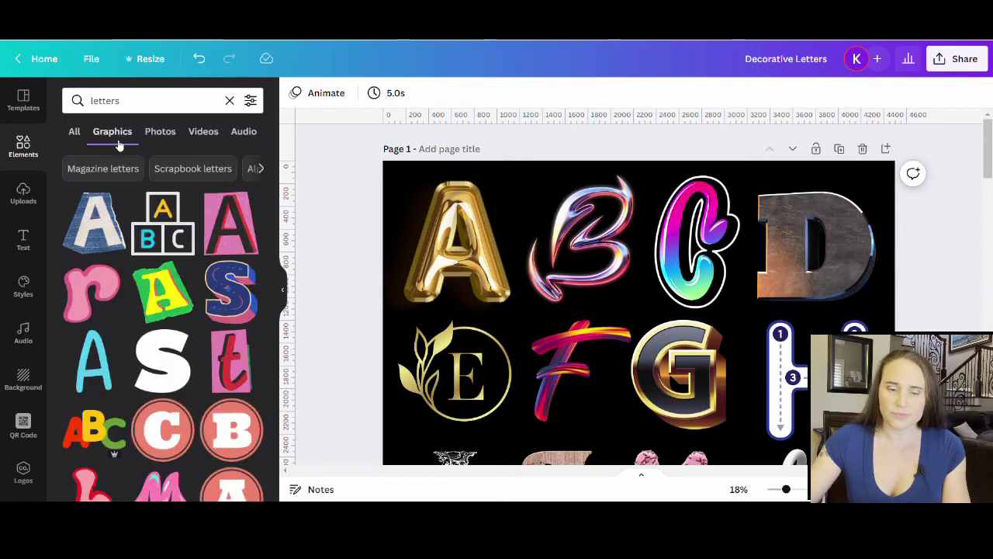
scroll(167, 245, down, 2)
scroll(165, 240, down, 6)
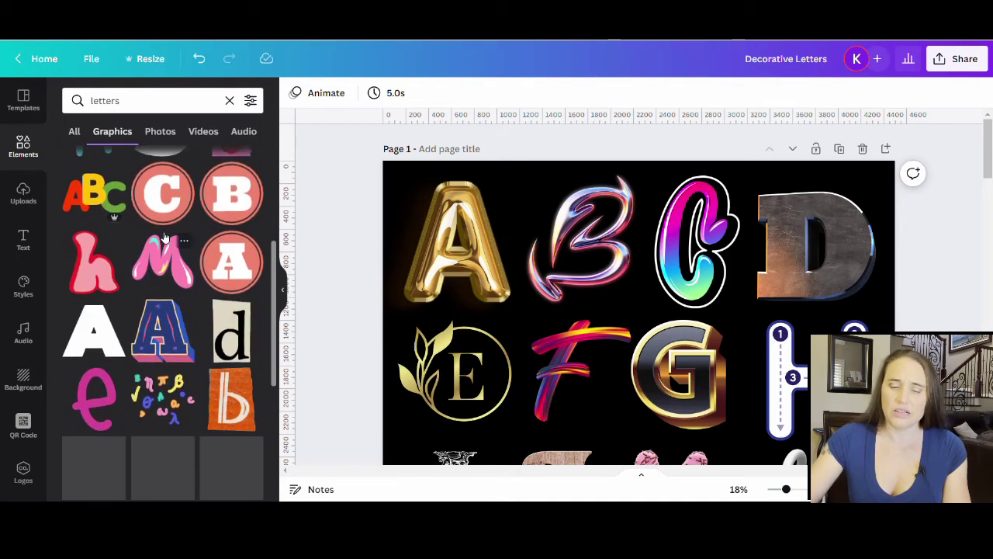
scroll(155, 263, down, 3)
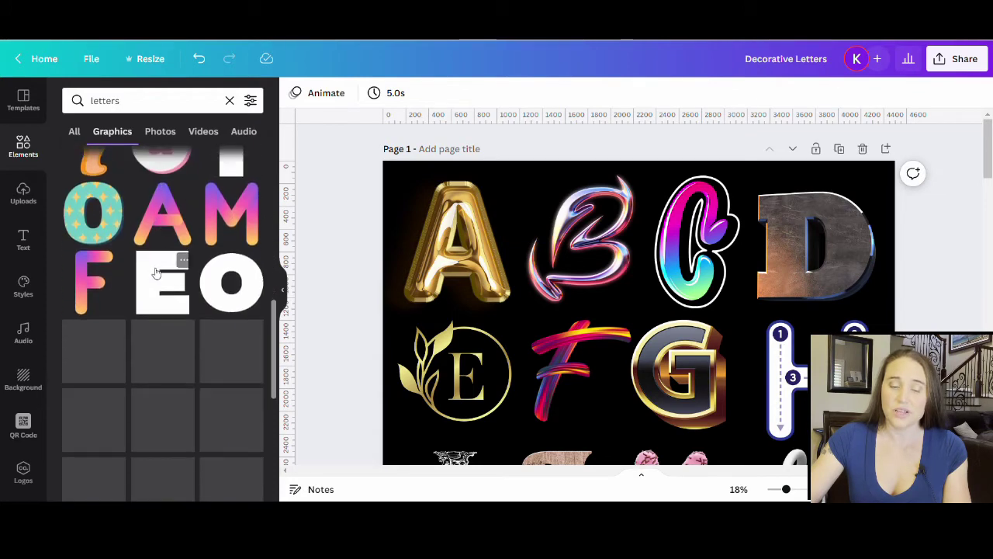
scroll(133, 317, down, 5)
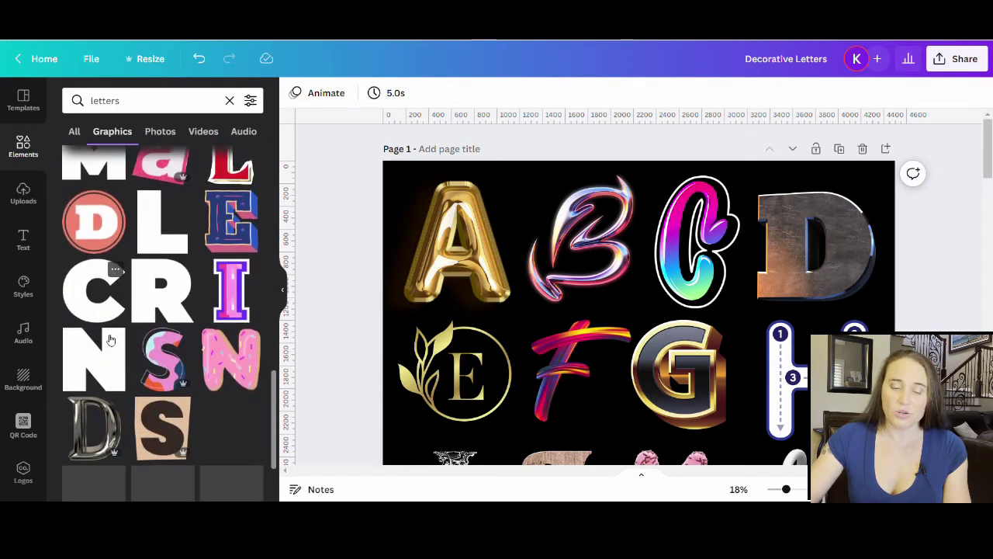
scroll(177, 281, down, 5)
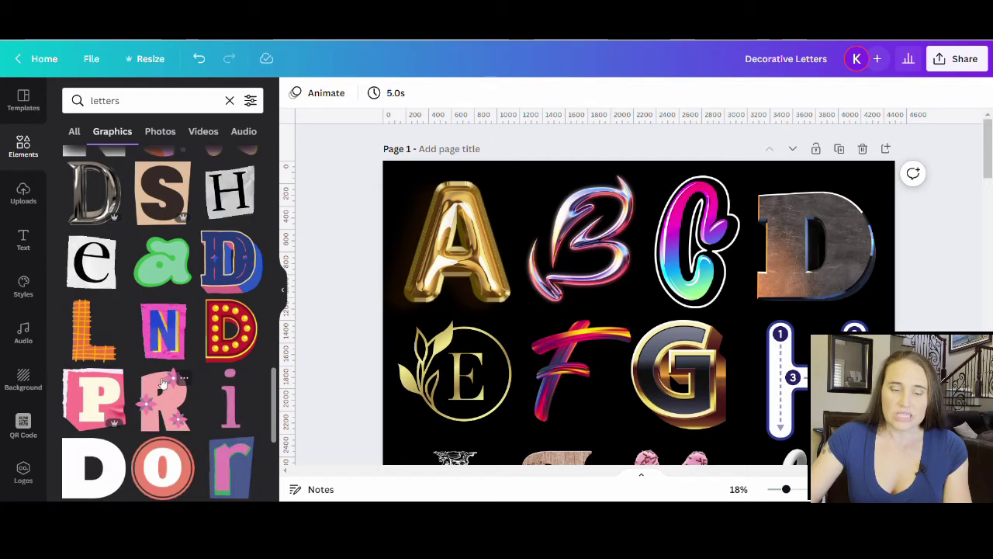
scroll(118, 335, down, 2)
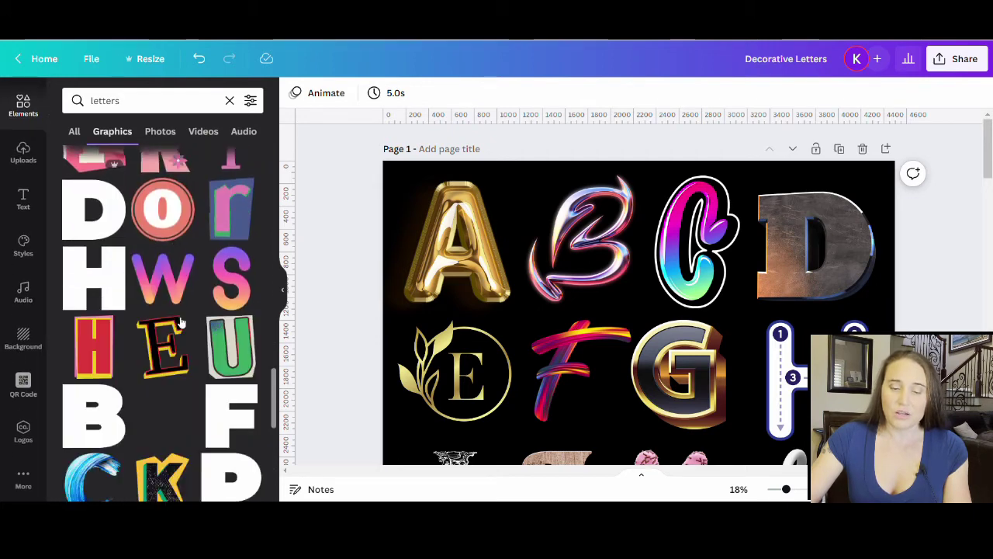
click(163, 276)
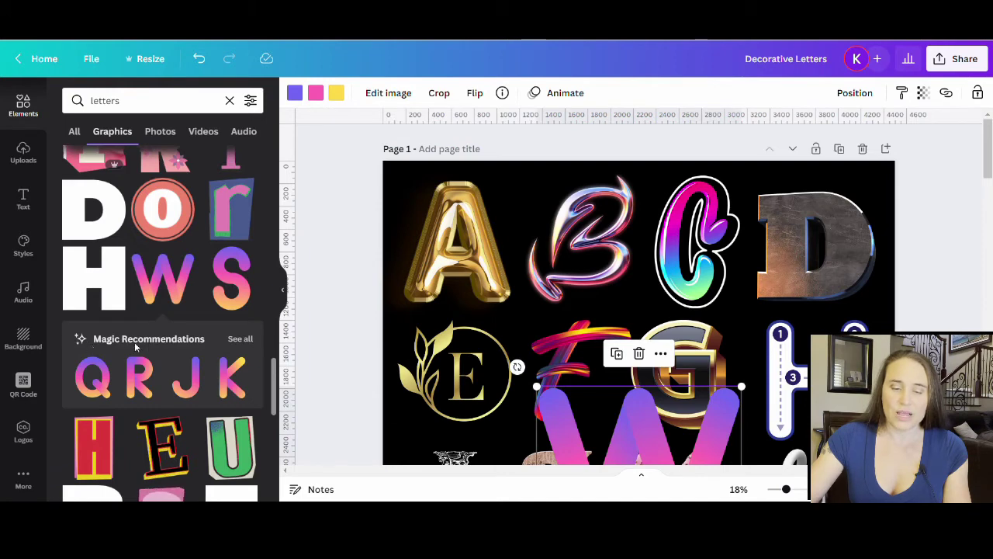
click(241, 339)
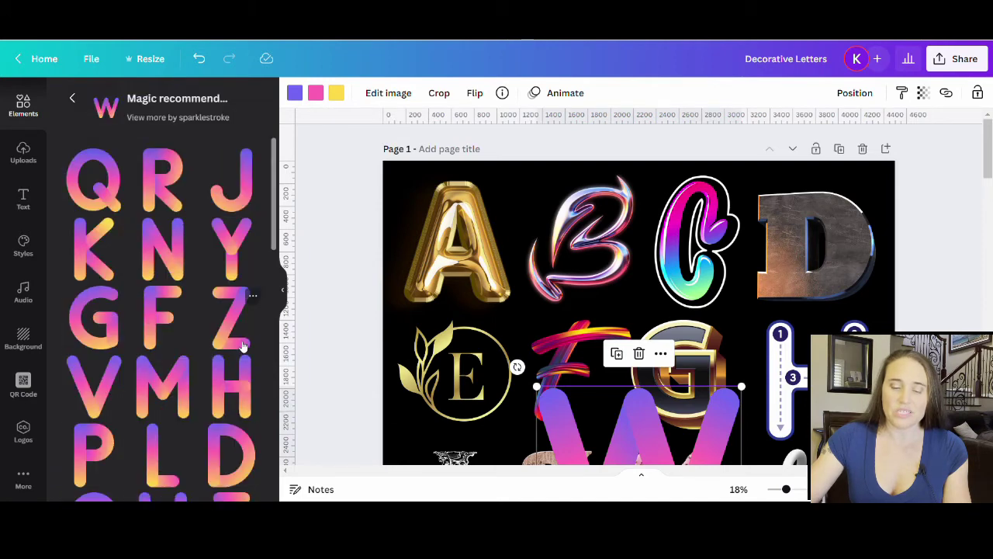
scroll(193, 190, down, 4)
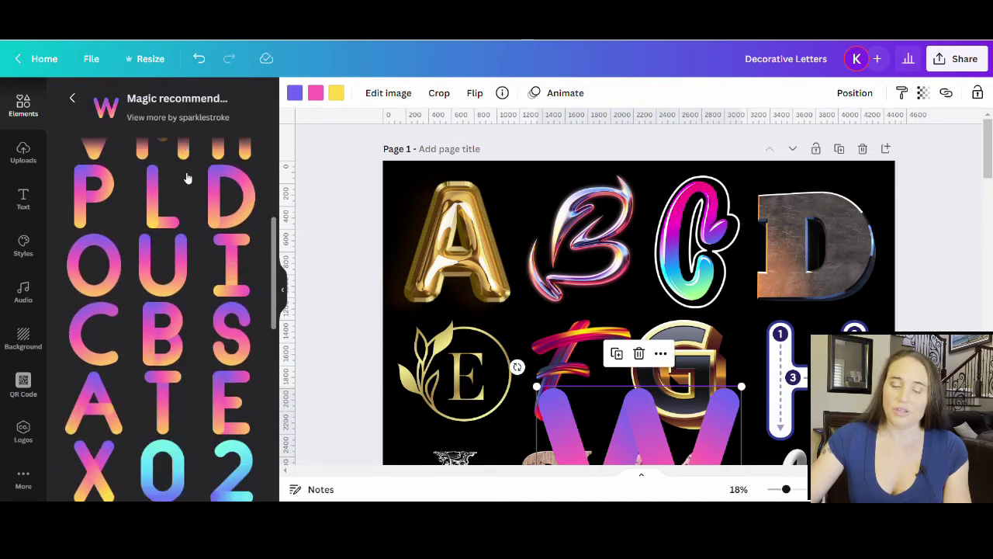
scroll(187, 194, down, 8)
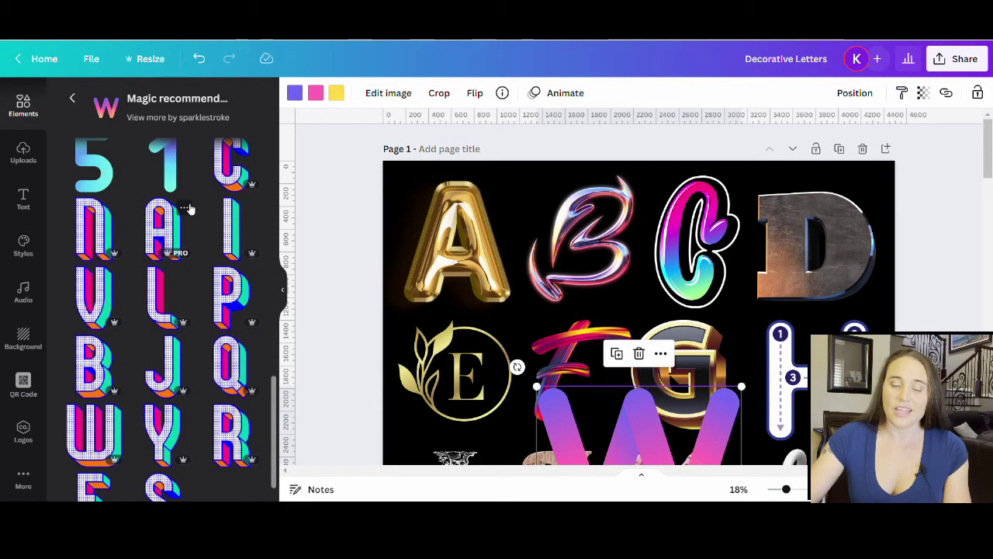
scroll(190, 213, up, 10)
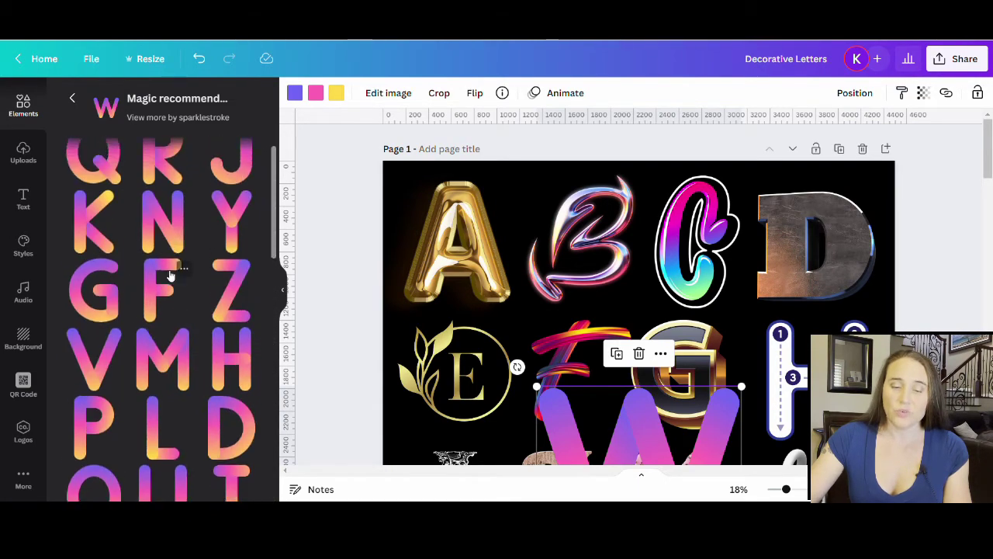
click(72, 100)
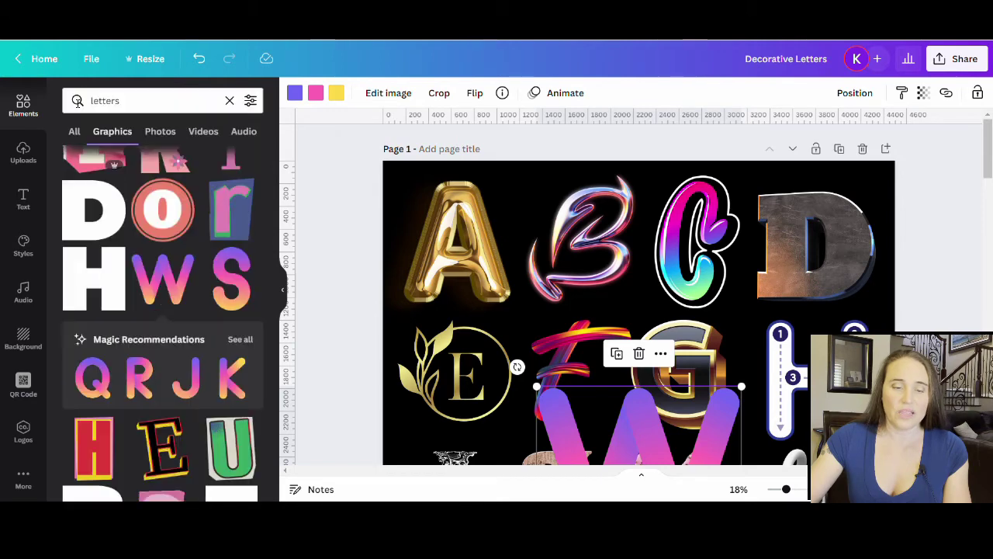
drag(673, 443, 255, 408)
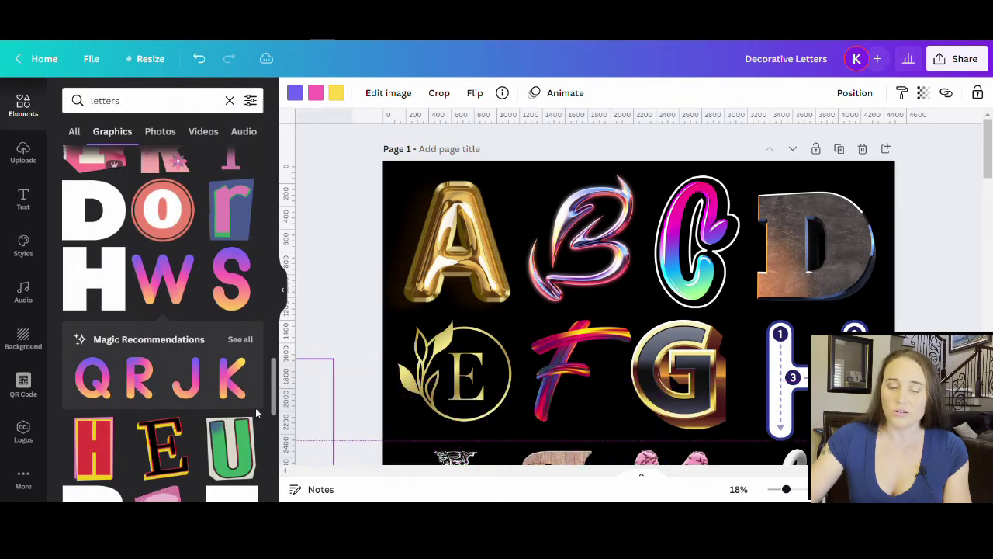
scroll(188, 358, down, 3)
scroll(188, 358, down, 10)
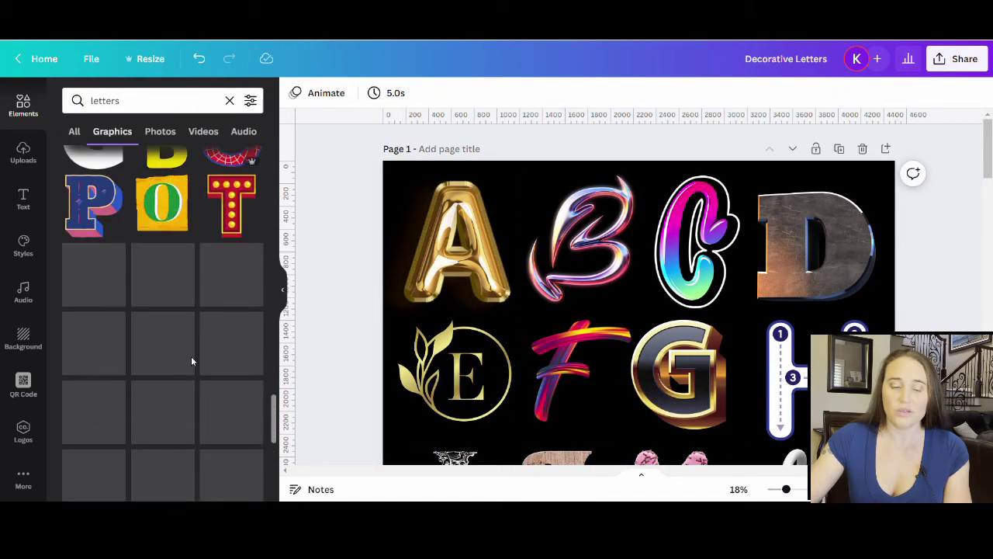
scroll(176, 265, down, 10)
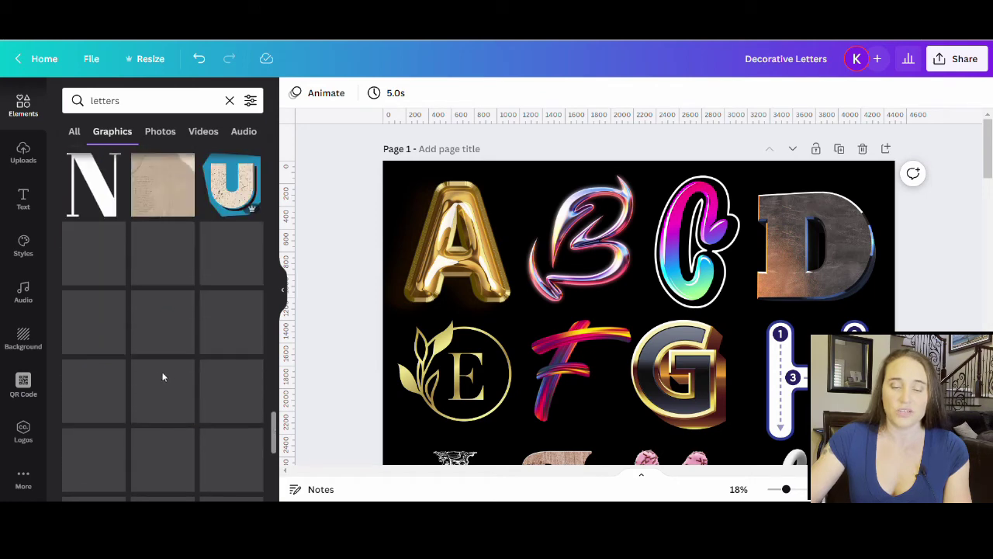
click(112, 134)
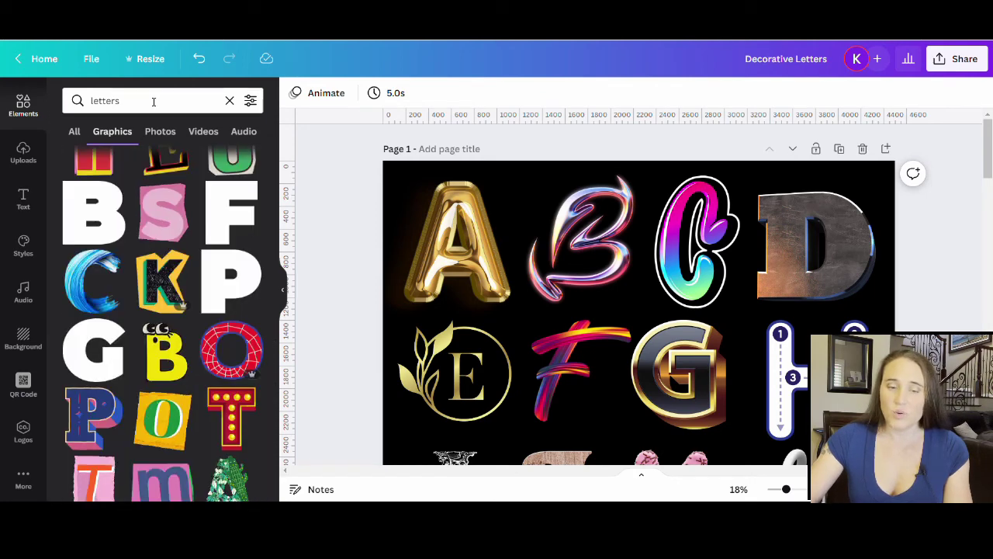
click(151, 102)
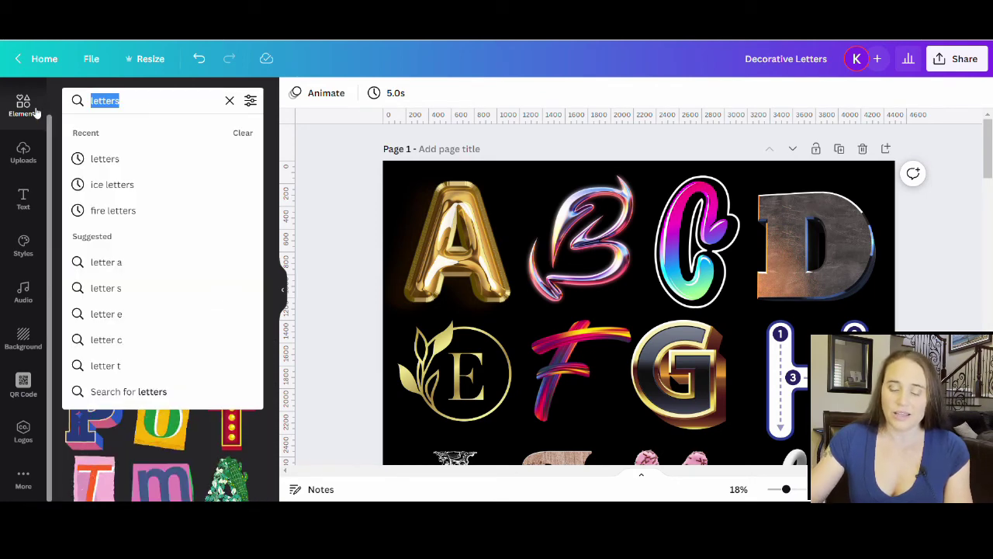
Search the Elements graphics for the single letter 'A'.
text(A)
key(Return)
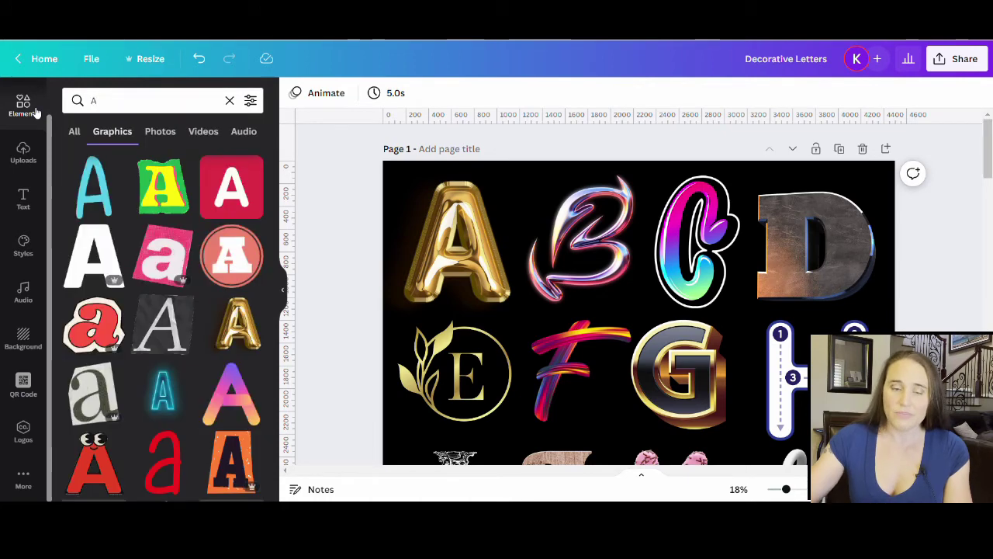
scroll(147, 187, down, 5)
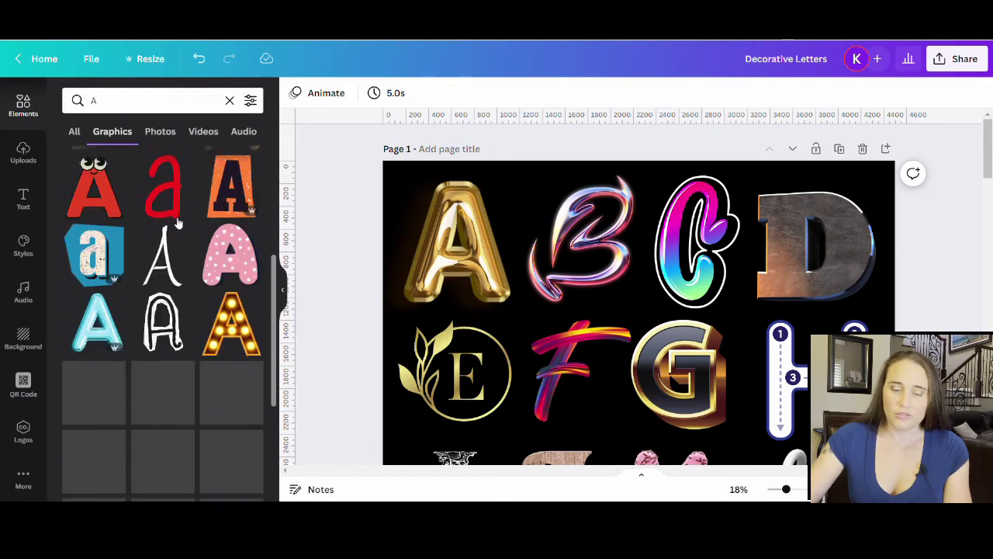
scroll(174, 246, down, 6)
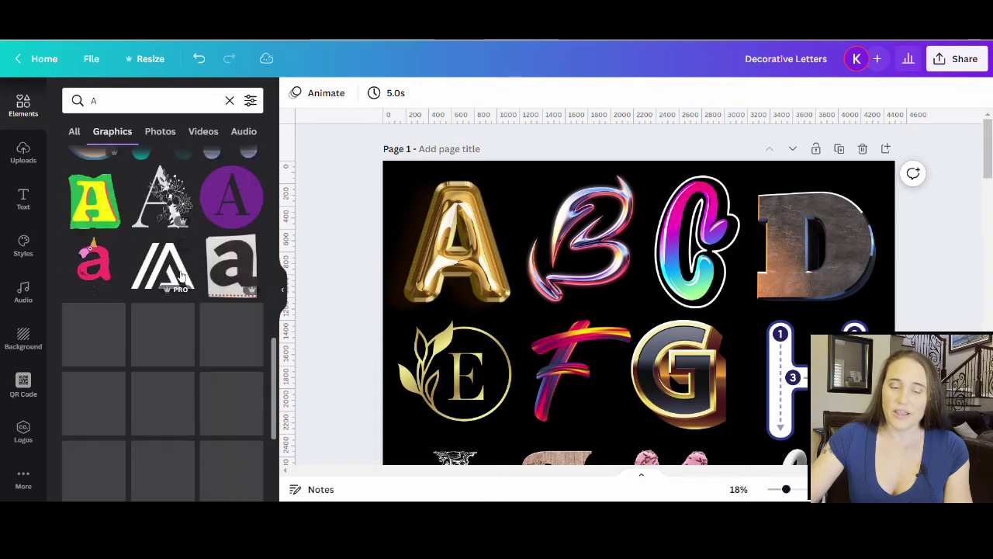
Browse down through the dozens of styled letter A graphic results.
scroll(181, 273, down, 5)
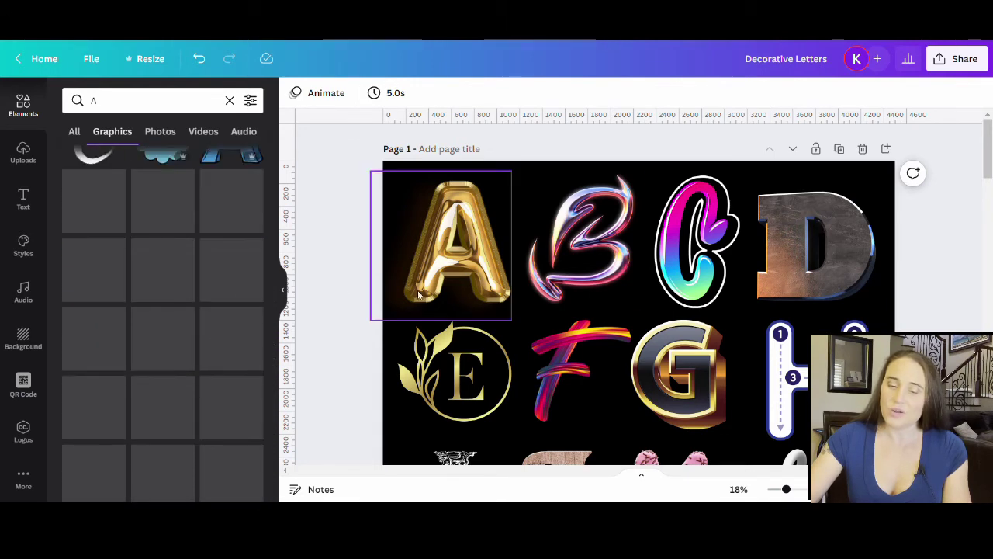
scroll(574, 364, down, 2)
scroll(184, 296, down, 3)
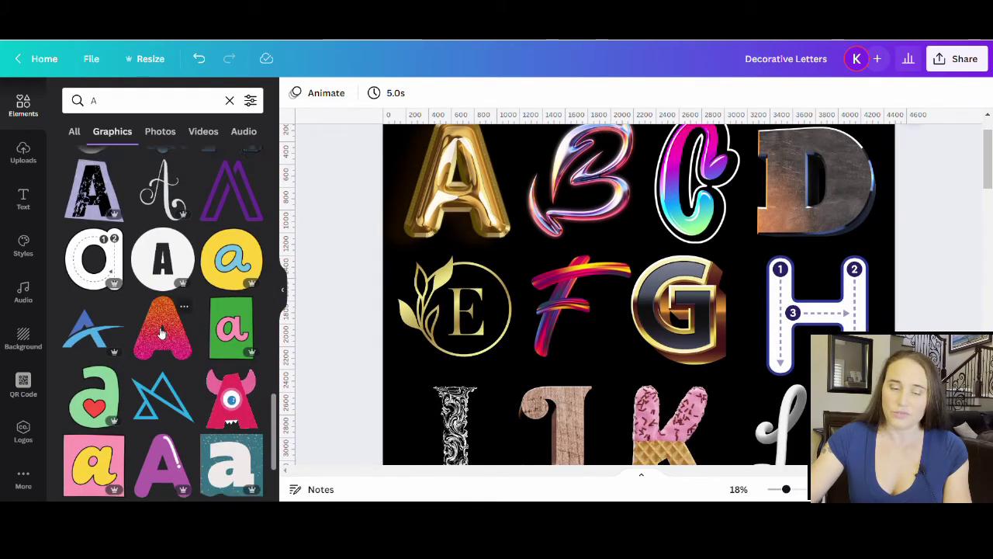
scroll(184, 293, down, 5)
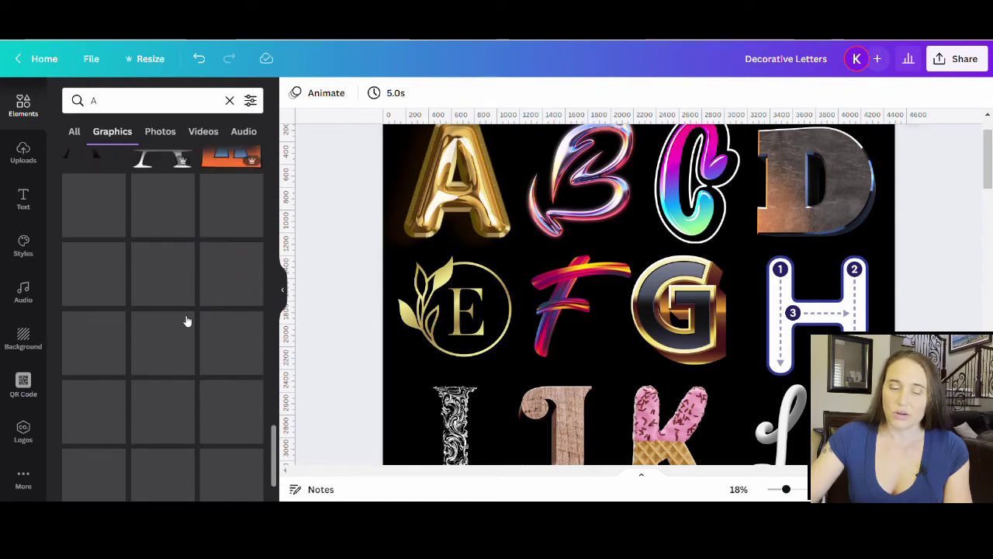
scroll(206, 204, down, 5)
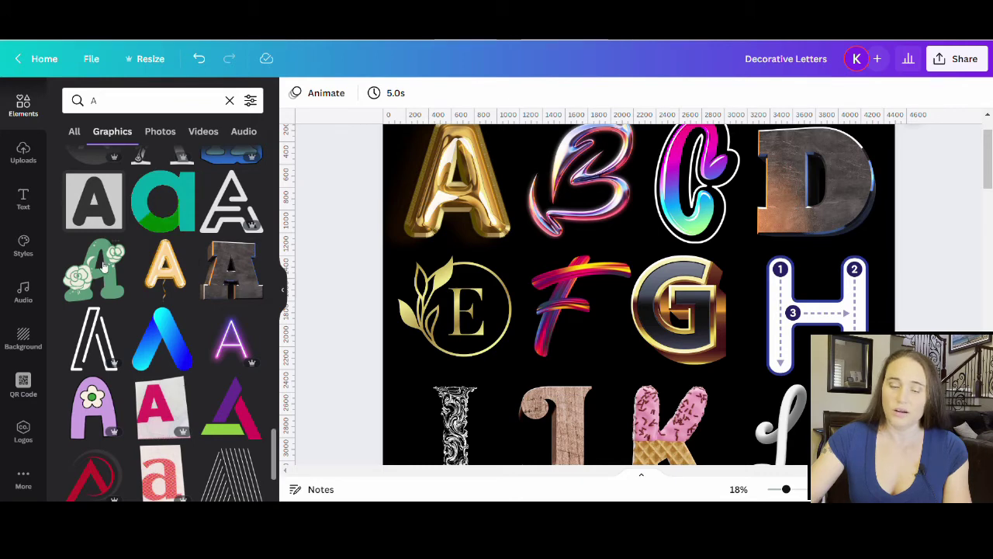
scroll(103, 266, down, 10)
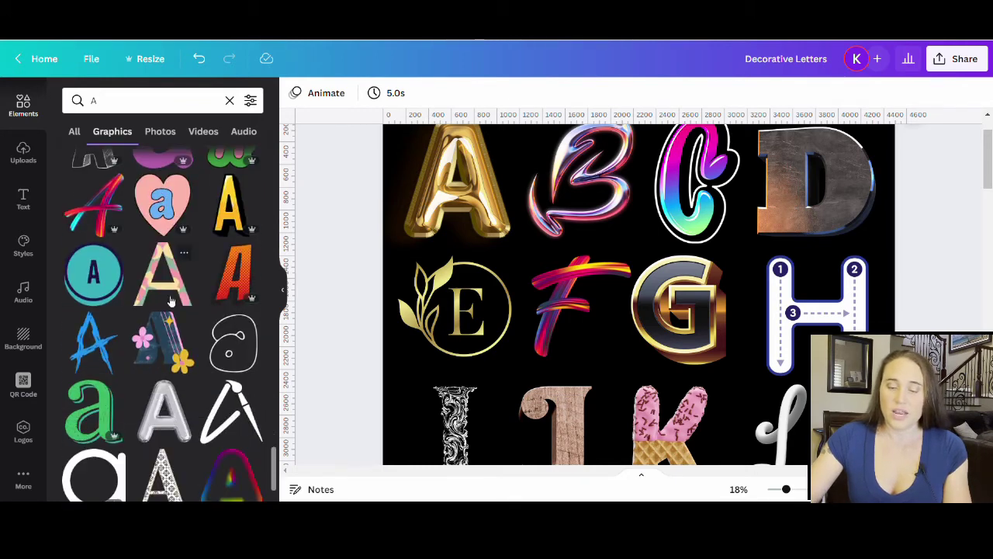
scroll(167, 310, down, 1)
scroll(183, 380, down, 5)
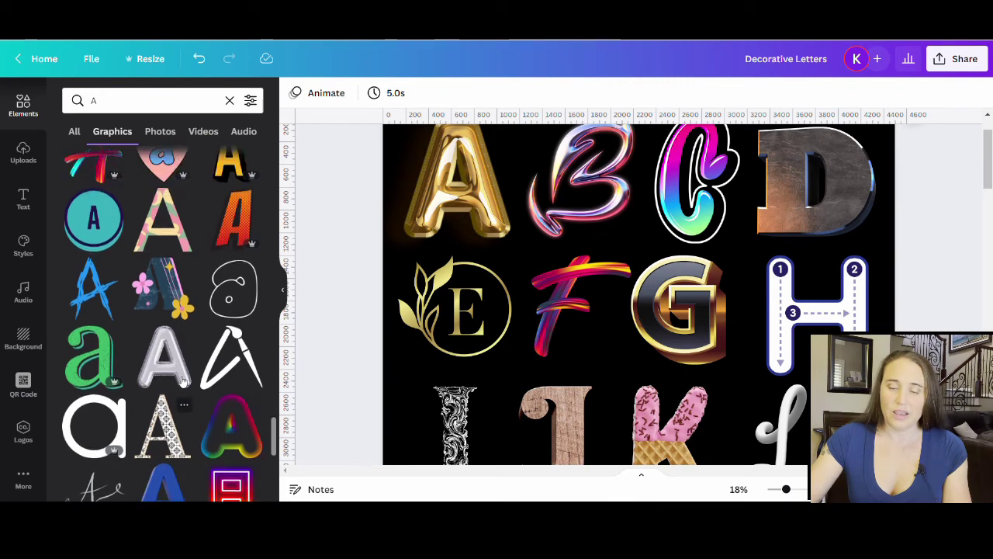
scroll(181, 318, up, 3)
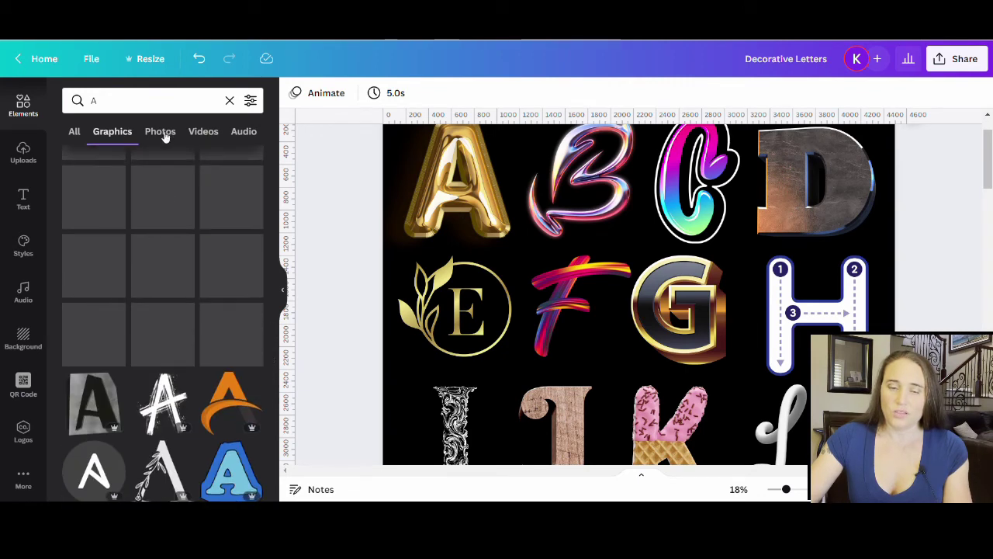
click(112, 100)
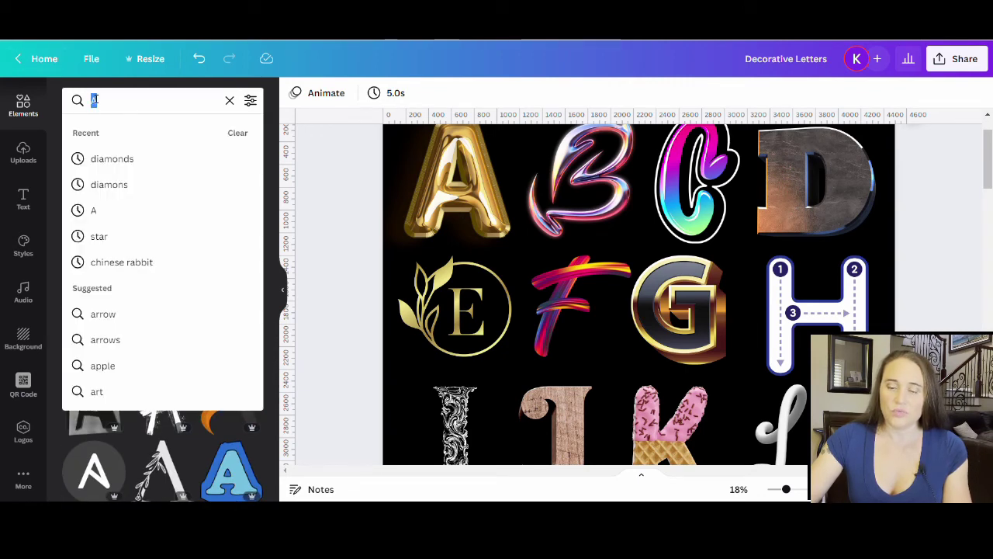
text(fir)
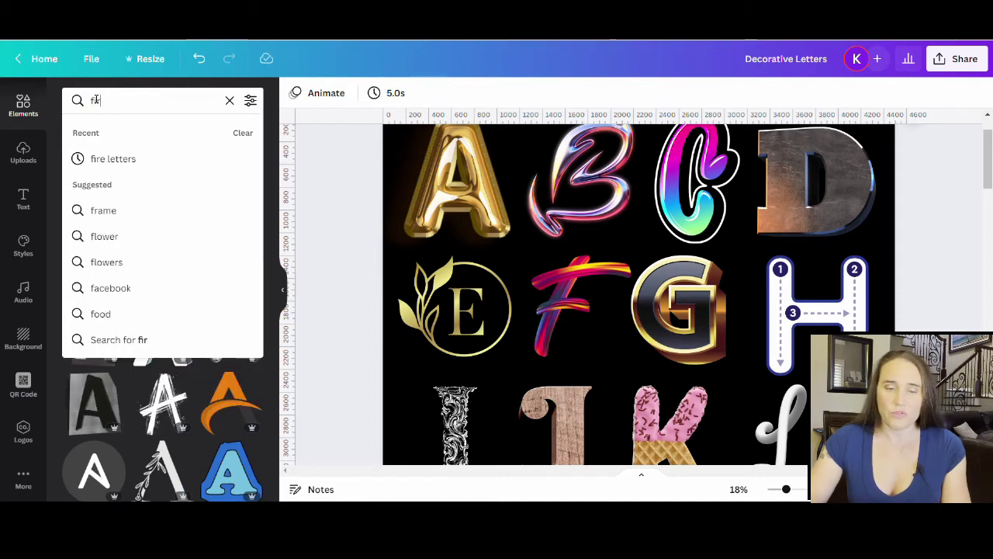
text(e letters)
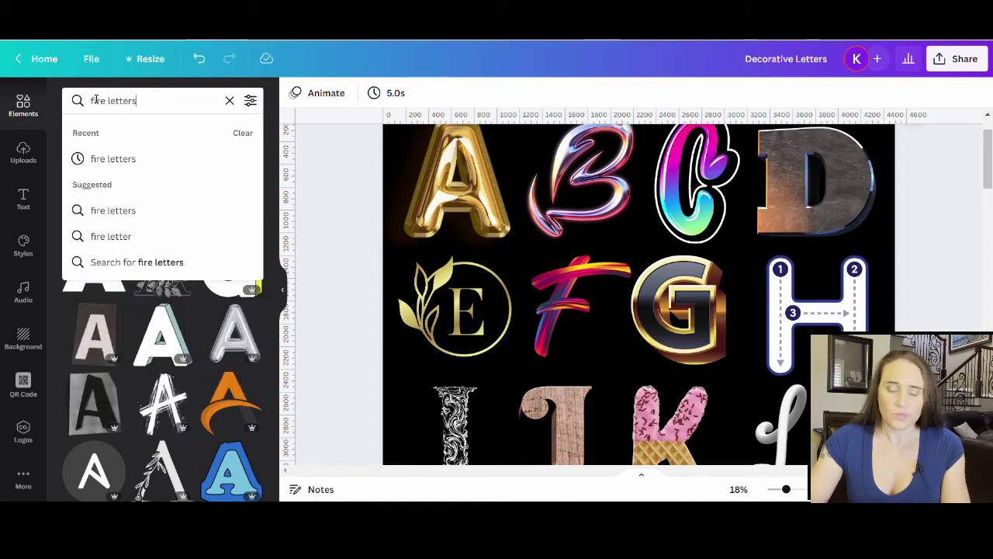
key(Return)
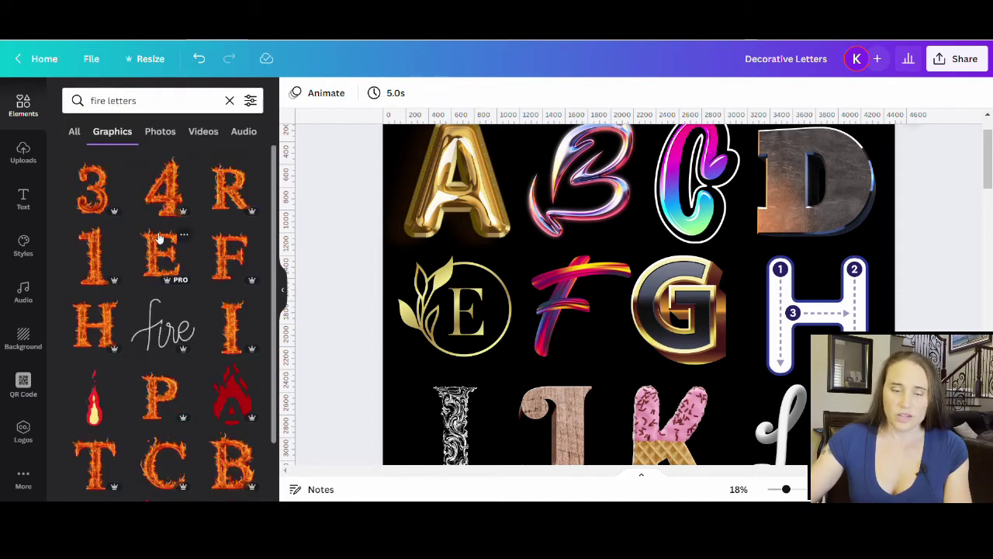
scroll(186, 224, down, 4)
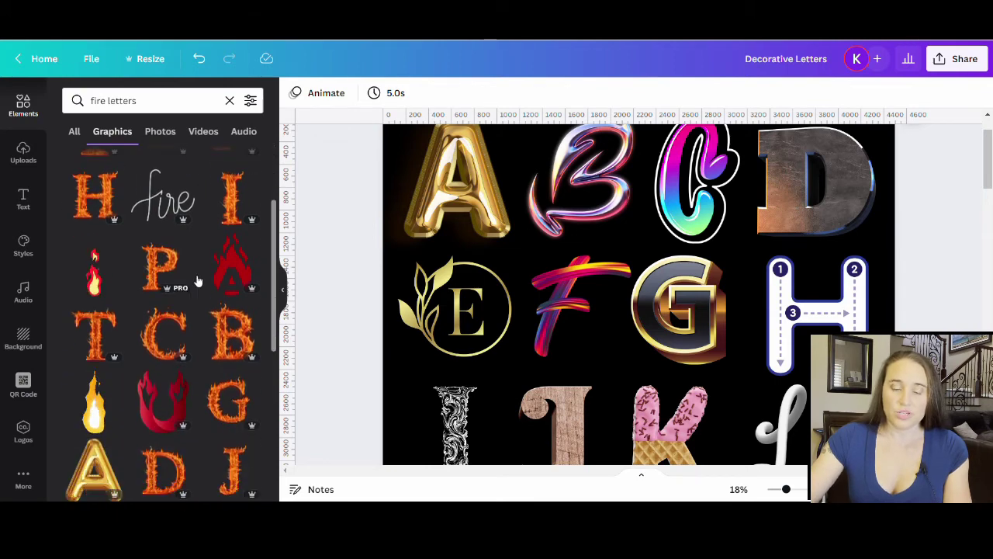
scroll(196, 250, down, 3)
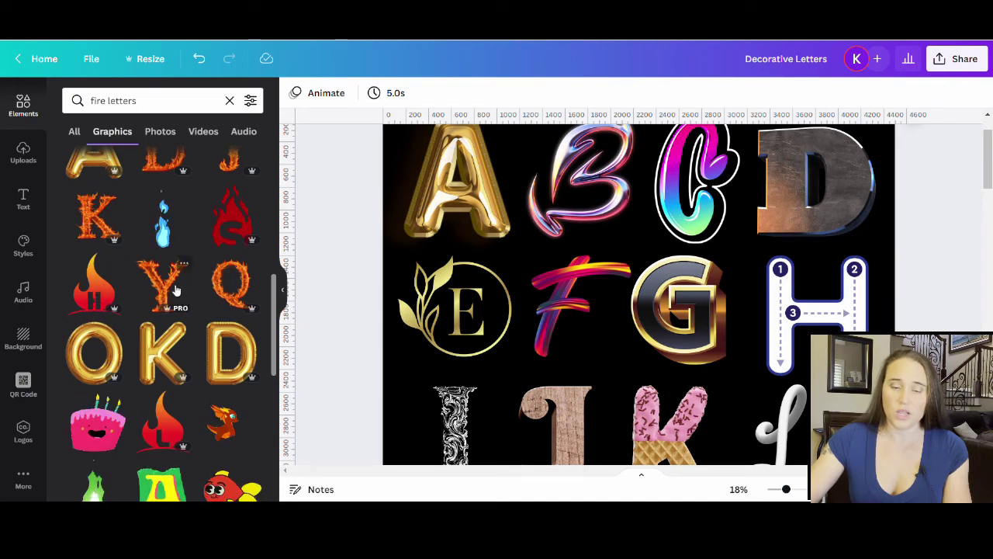
scroll(238, 223, down, 5)
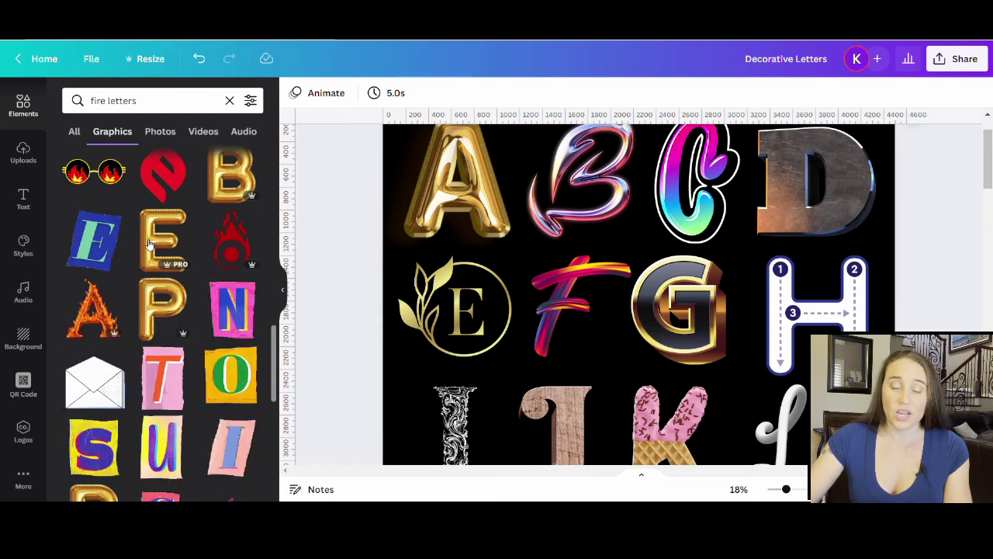
scroll(152, 239, down, 6)
scroll(153, 239, down, 1)
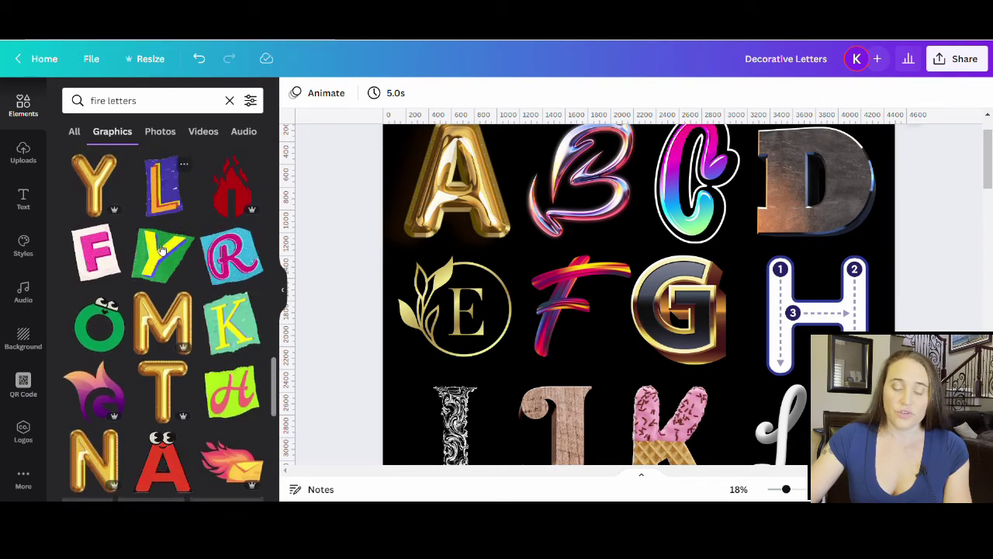
scroll(196, 311, down, 3)
scroll(195, 311, down, 6)
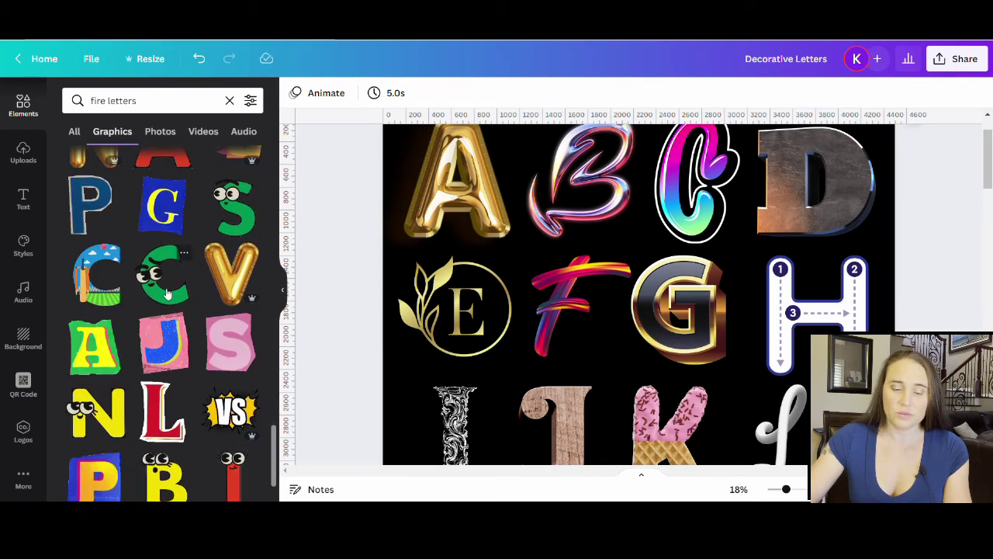
scroll(184, 302, down, 6)
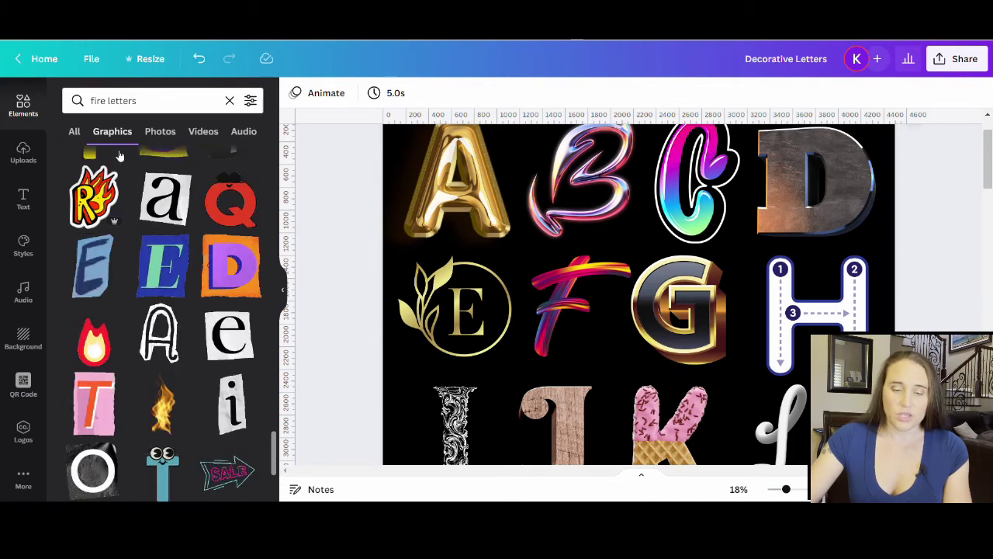
scroll(172, 291, down, 3)
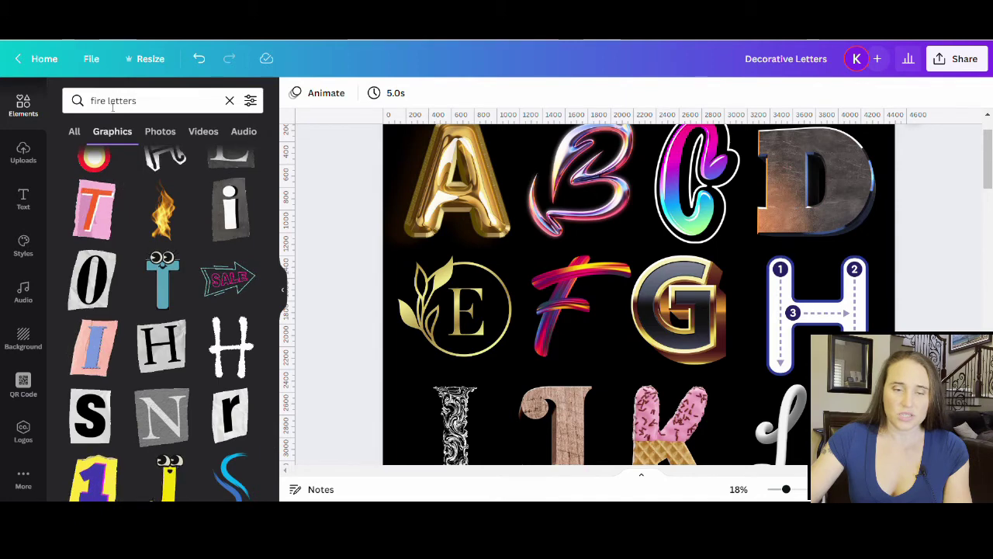
Change the Elements search to 'flame letters' and browse the flaming letter graphics.
drag(108, 101, 49, 101)
text(flame)
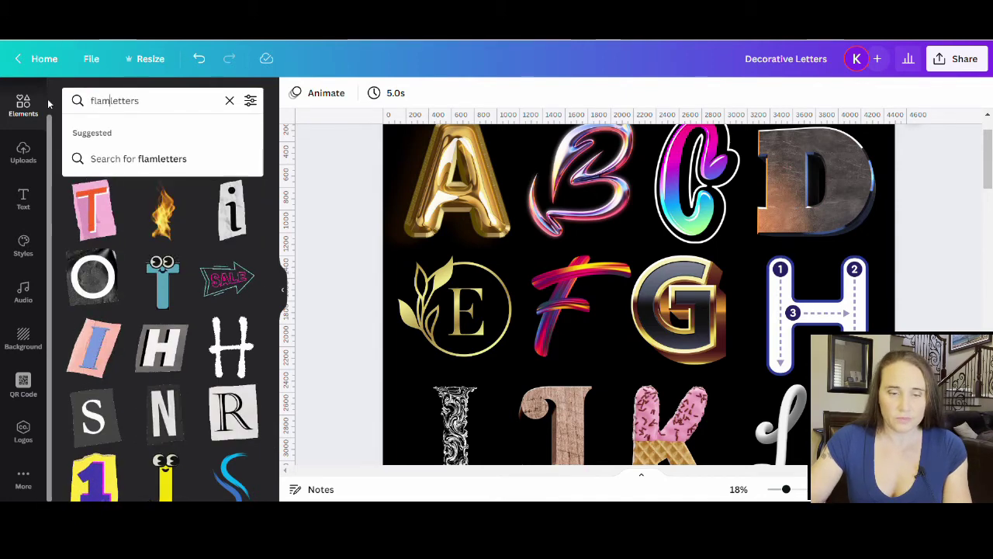
key(Return)
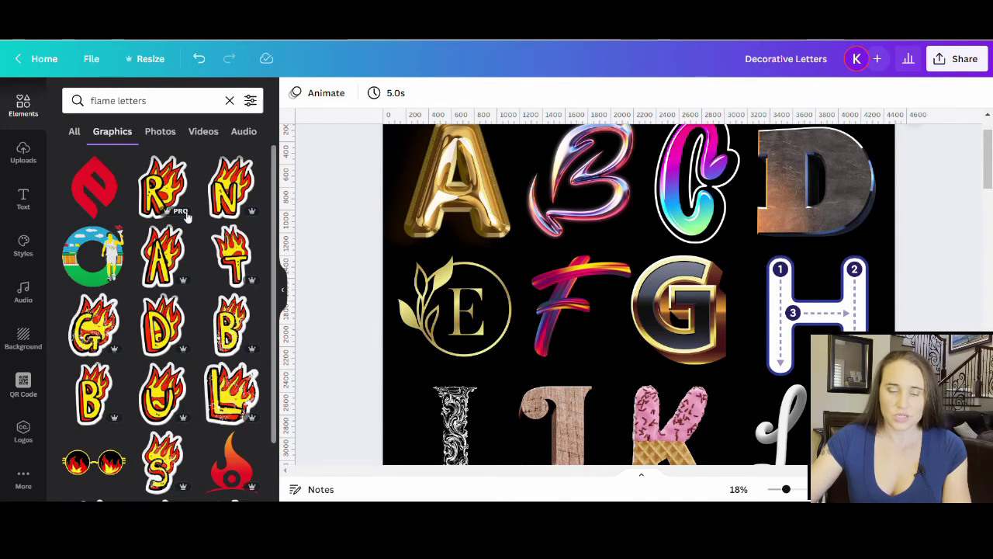
scroll(188, 279, down, 8)
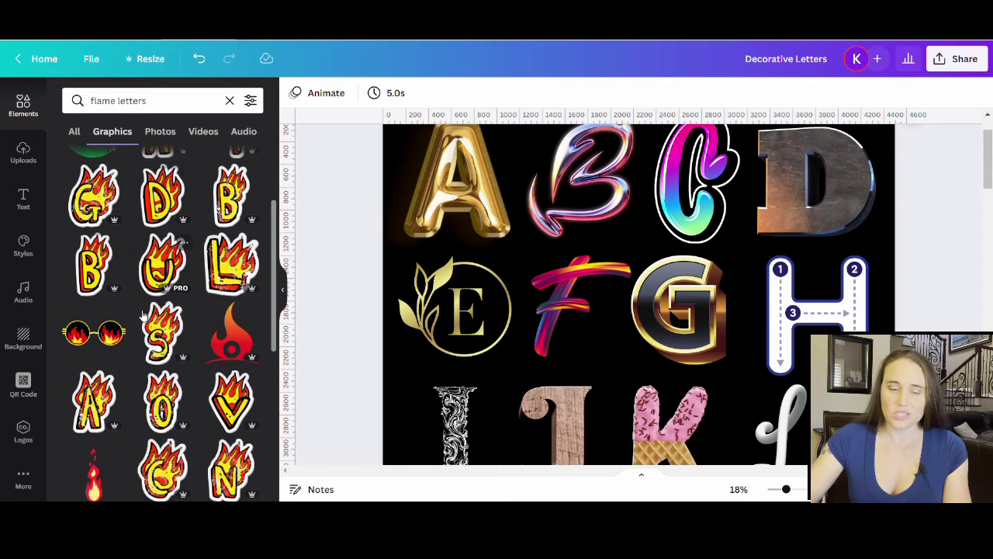
scroll(188, 279, down, 5)
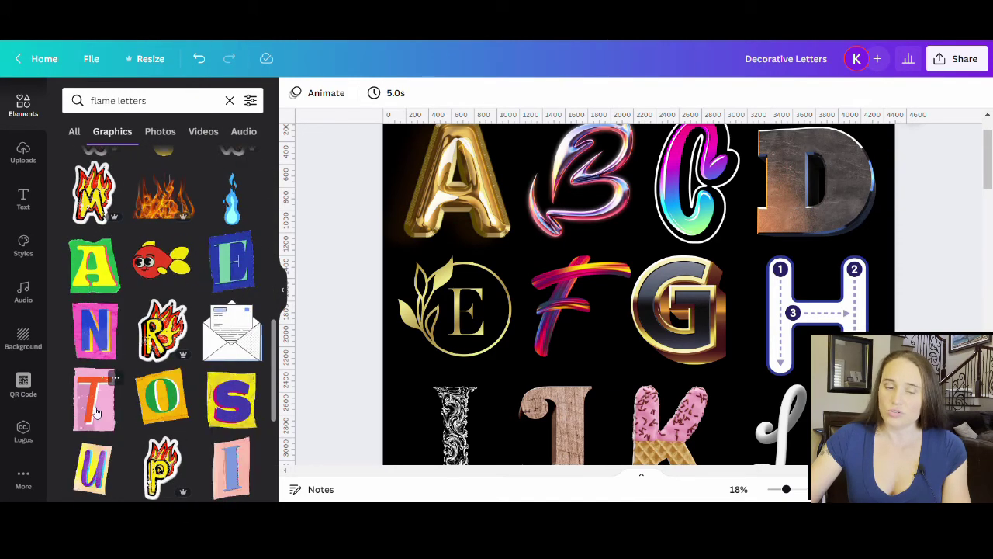
scroll(91, 424, down, 1)
scroll(91, 424, down, 6)
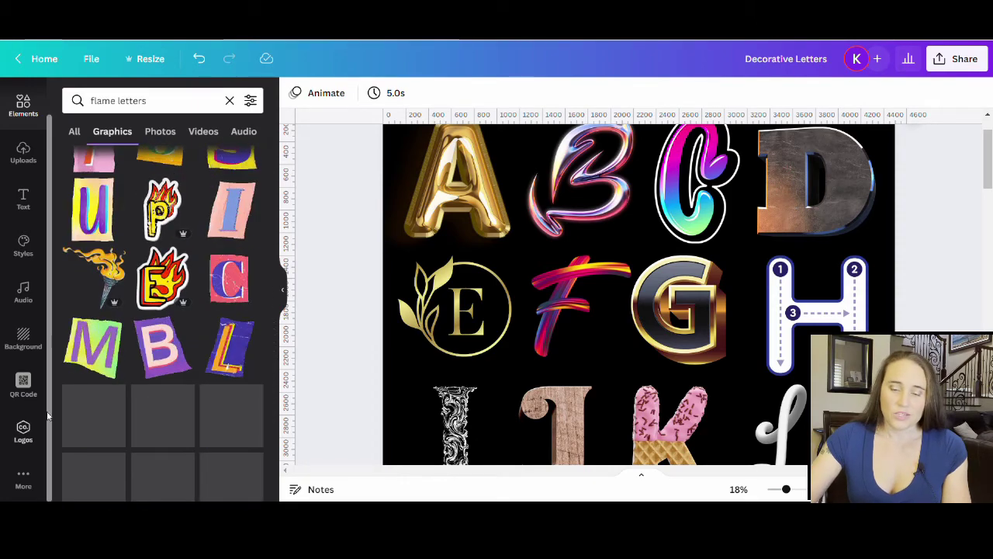
scroll(222, 350, down, 8)
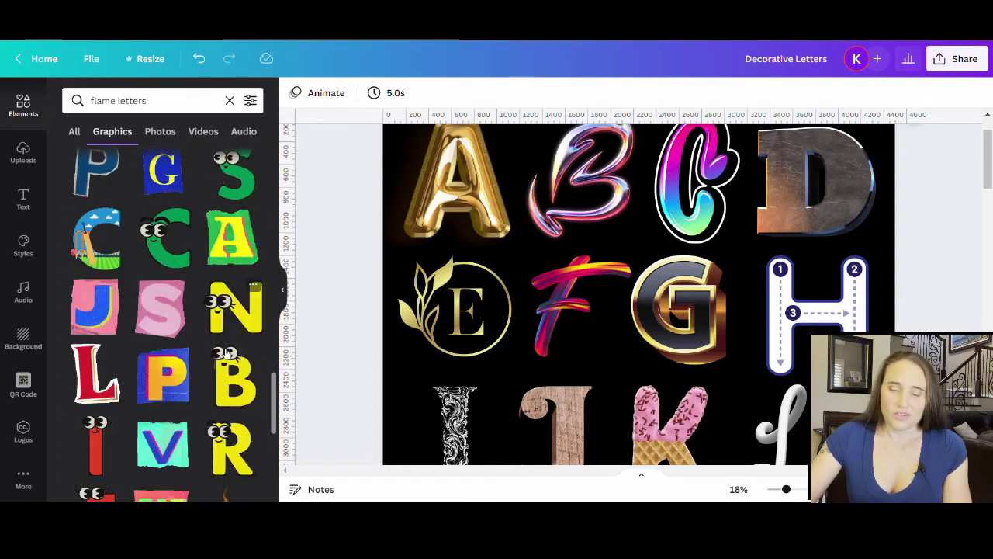
scroll(136, 341, down, 3)
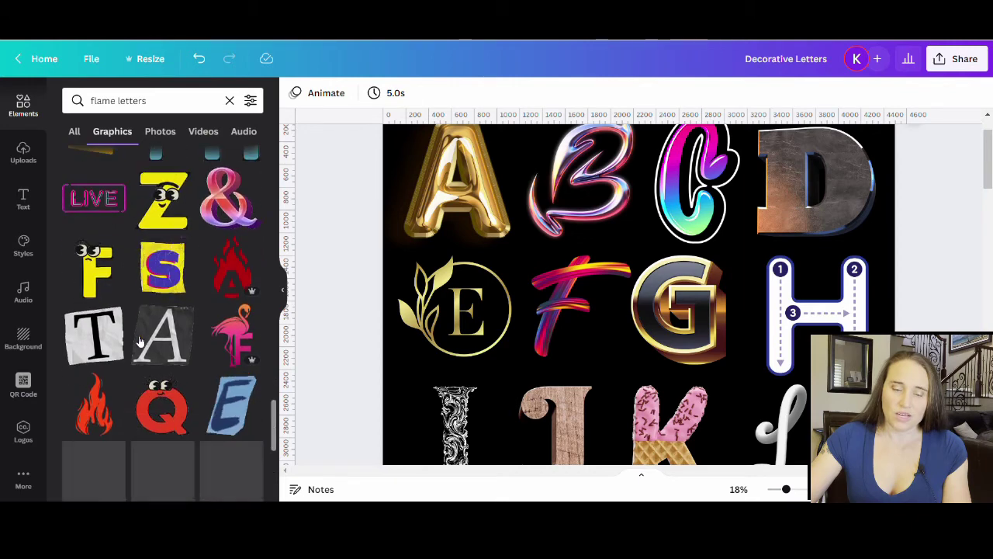
scroll(127, 343, down, 7)
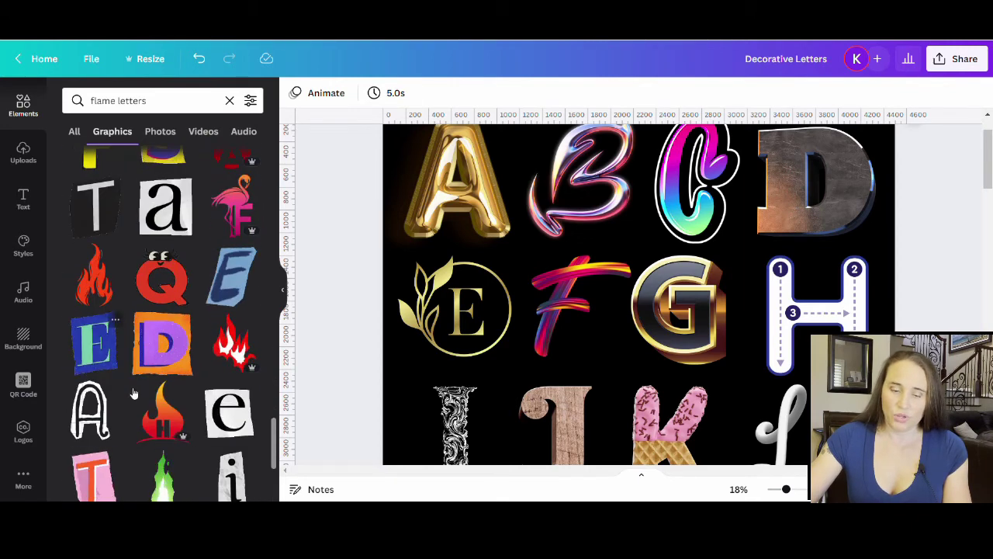
scroll(155, 373, down, 5)
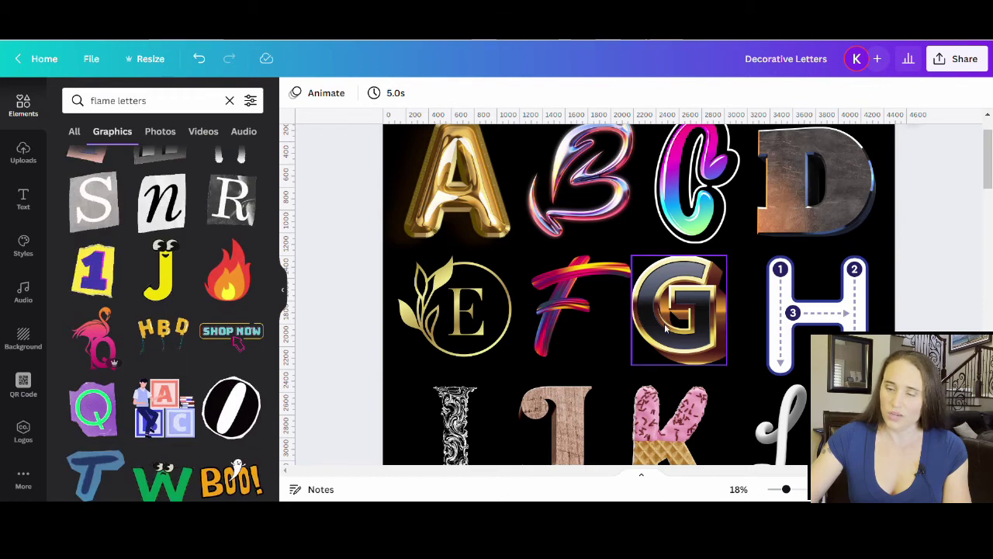
scroll(241, 250, down, 1)
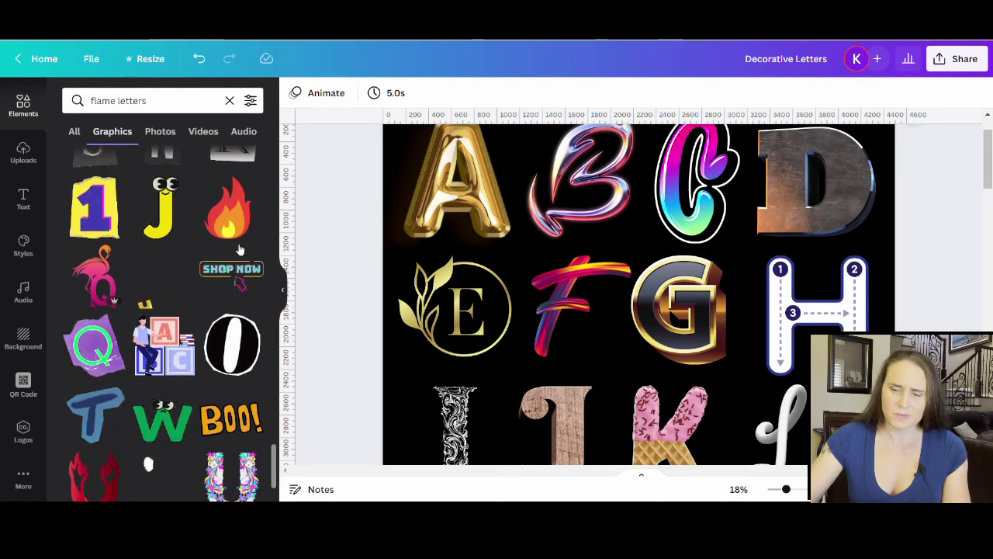
click(94, 275)
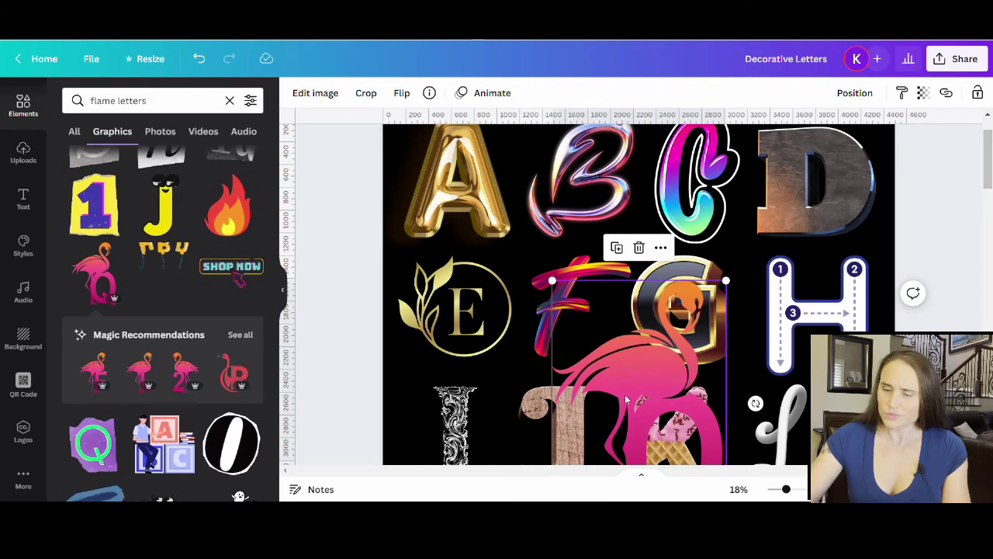
drag(624, 399, 578, 294)
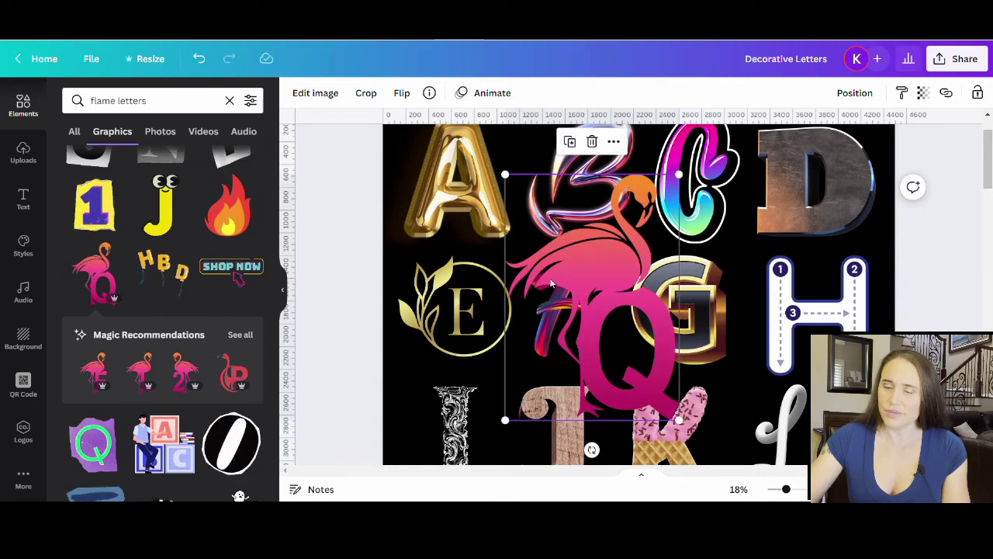
key(Delete)
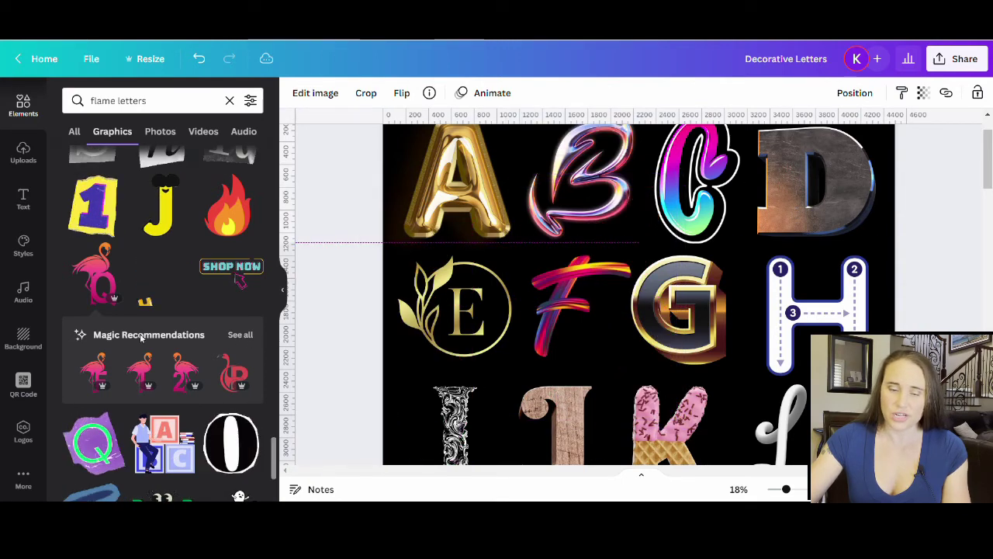
scroll(165, 293, down, 5)
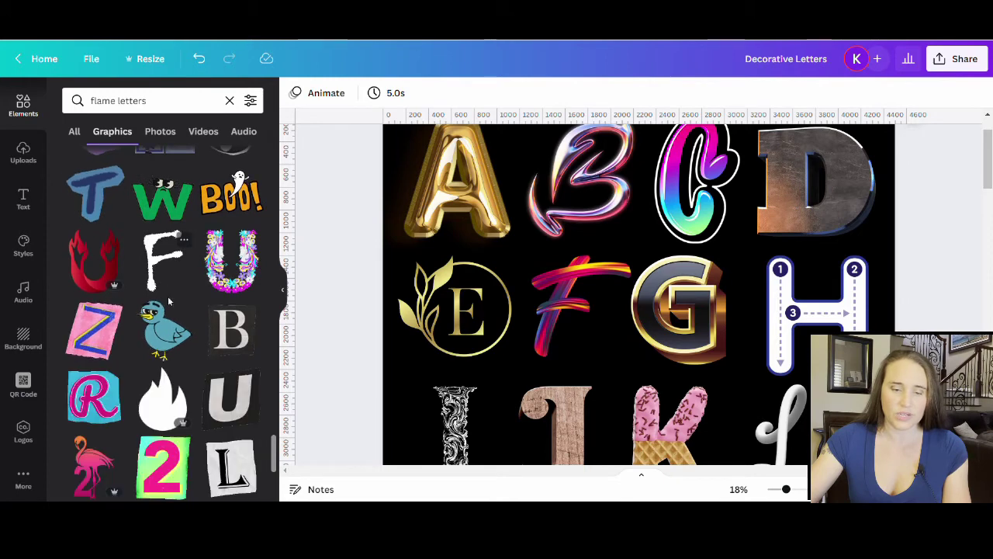
scroll(167, 296, down, 3)
scroll(155, 326, down, 6)
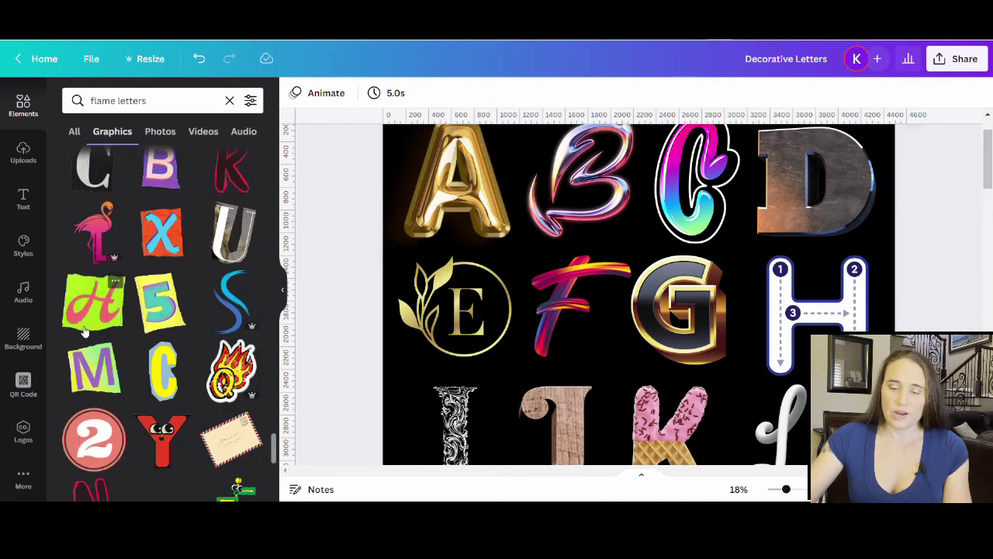
scroll(184, 339, down, 2)
scroll(184, 339, down, 3)
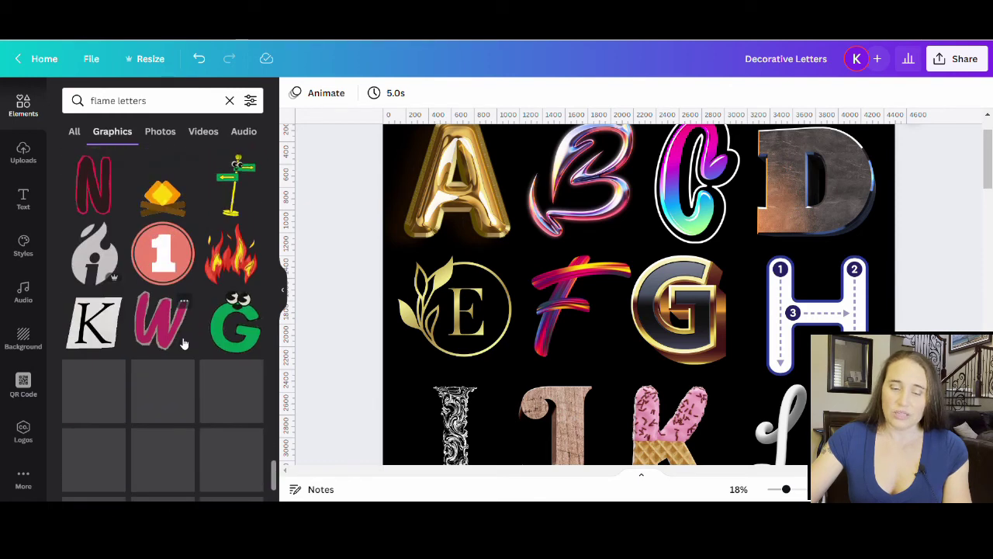
scroll(184, 339, down, 1)
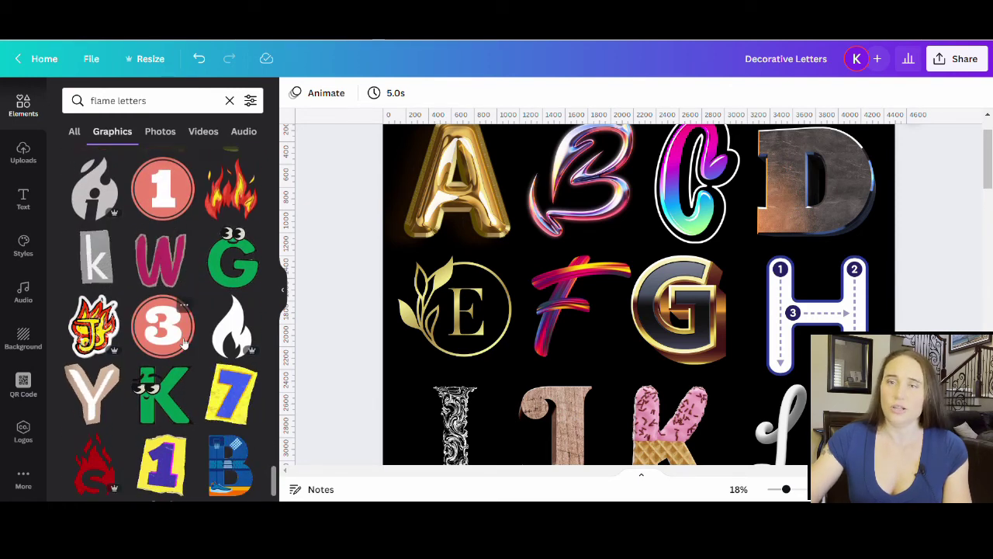